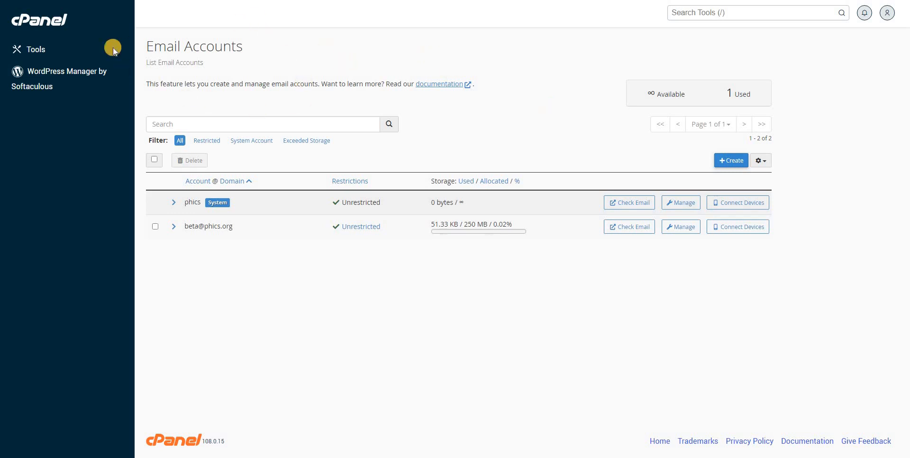
Return to the tools overview, open Email Accounts and start creating a new email account
left_click(47, 27)
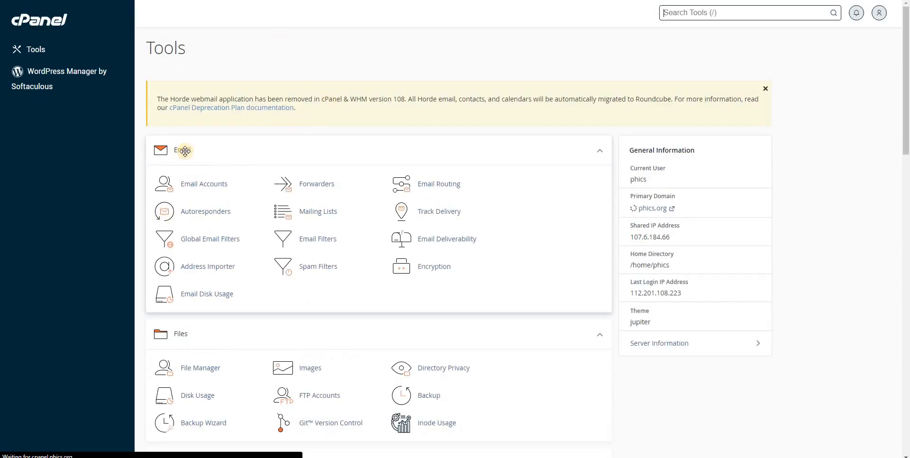
left_click(200, 188)
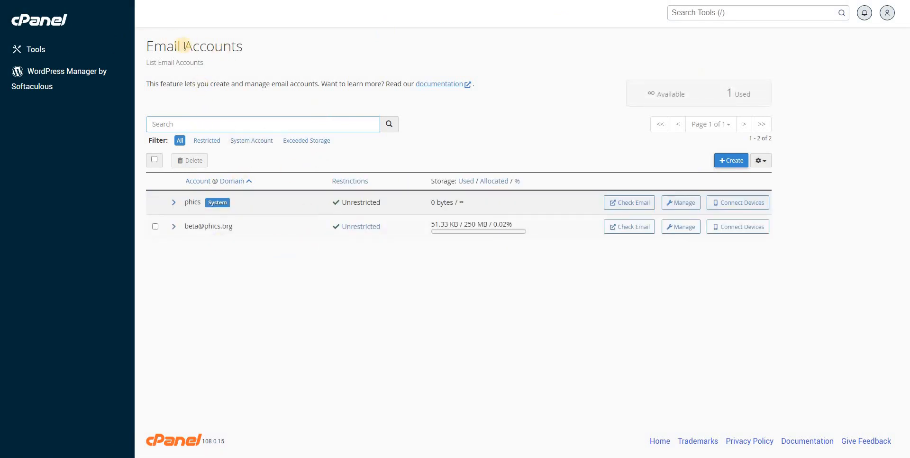
left_click_drag(157, 45, 218, 45)
left_click(248, 100)
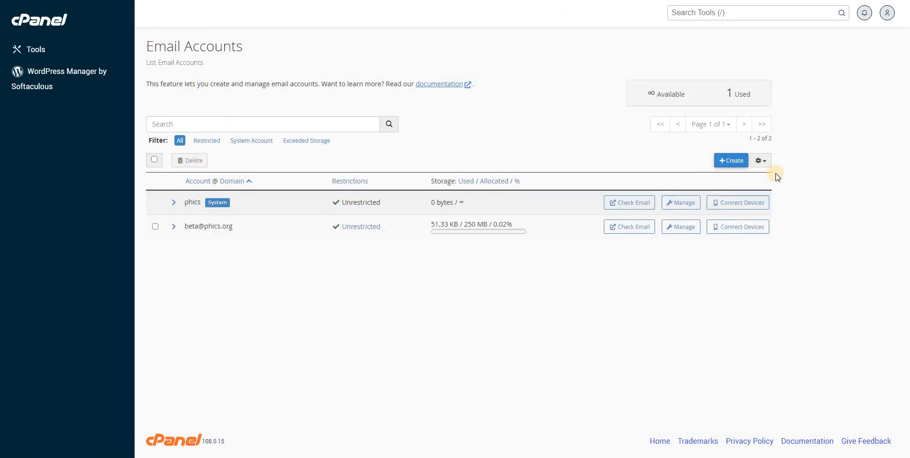
left_click(725, 161)
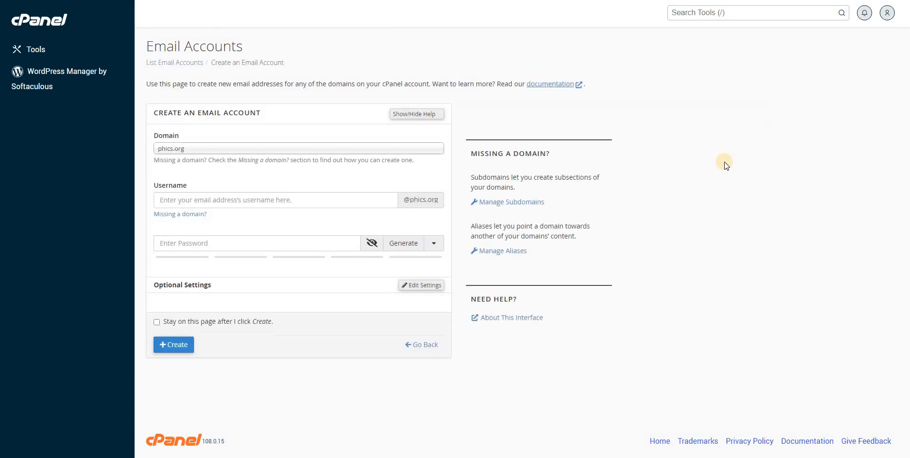
left_click(243, 150)
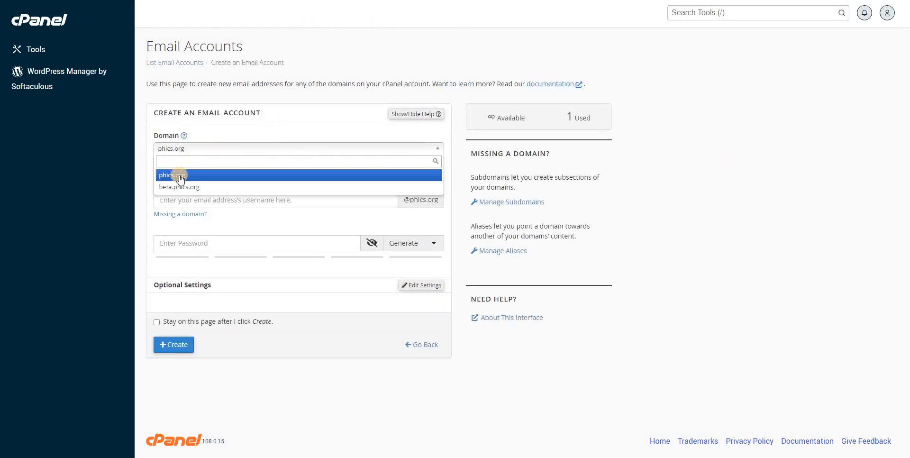
left_click(408, 62)
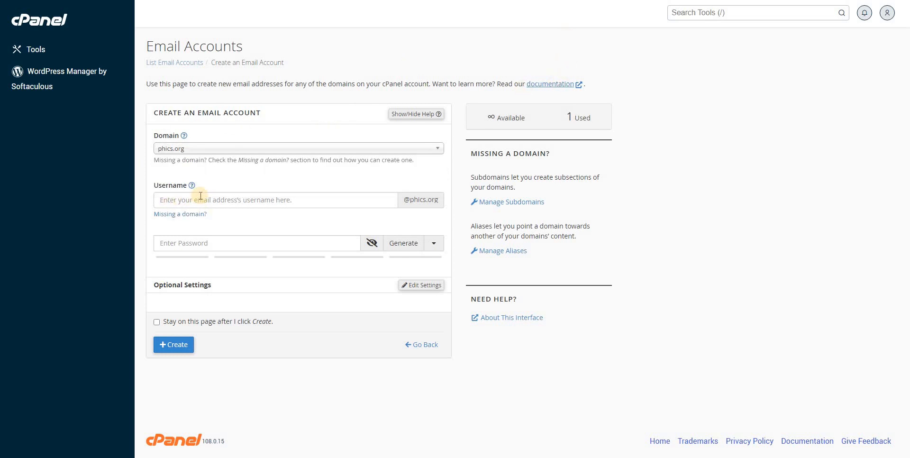
left_click(198, 198)
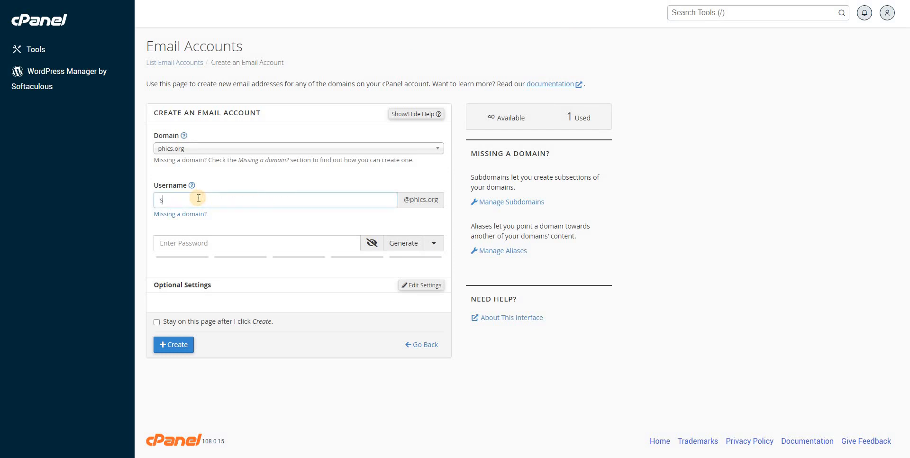
left_click_drag(245, 199, 114, 189)
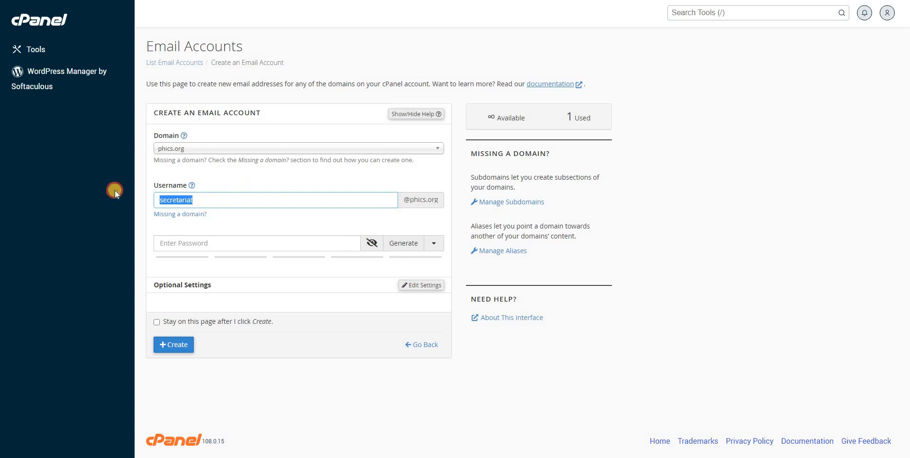
left_click(318, 180)
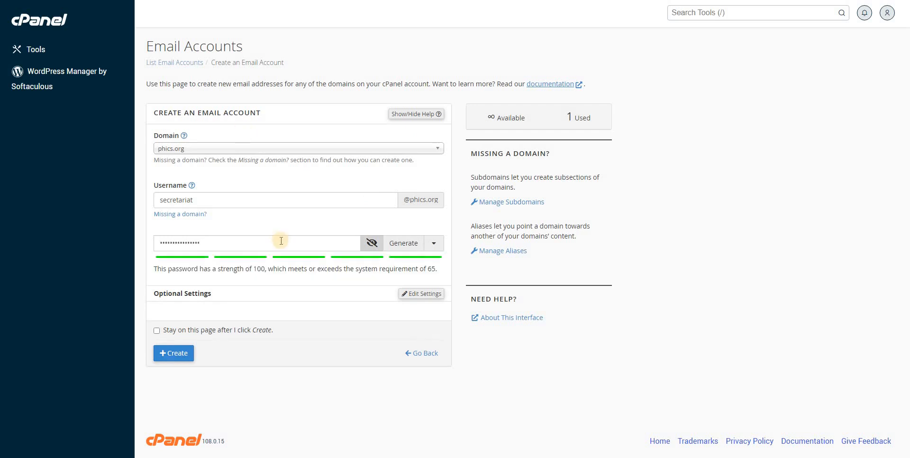
Create the secretariat email account with the filled-in password and save its login in the browser
left_click_drag(226, 245, 145, 245)
left_click(587, 397)
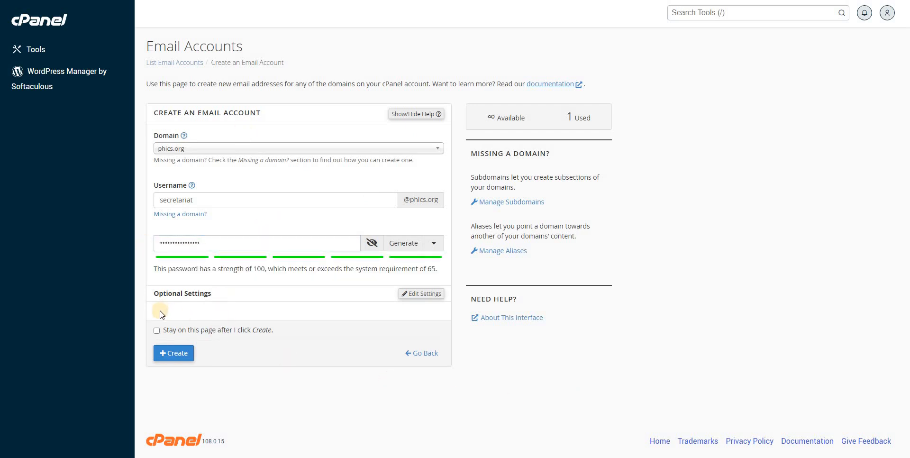
left_click(183, 357)
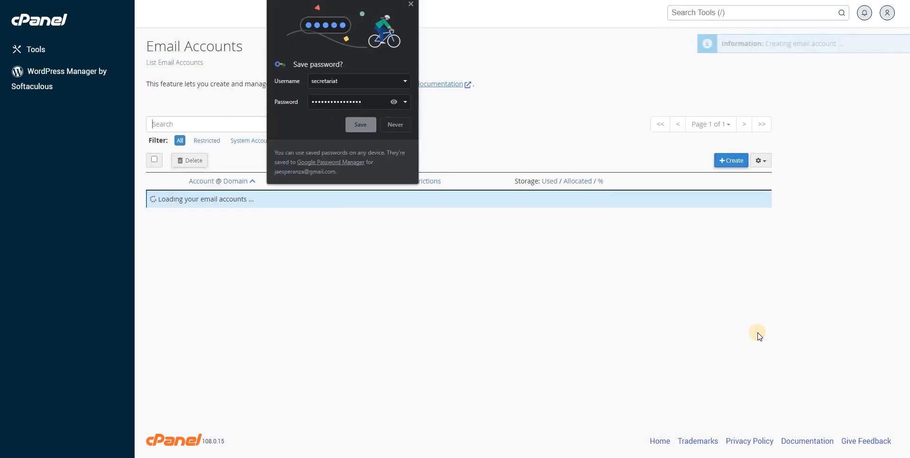
left_click(365, 120)
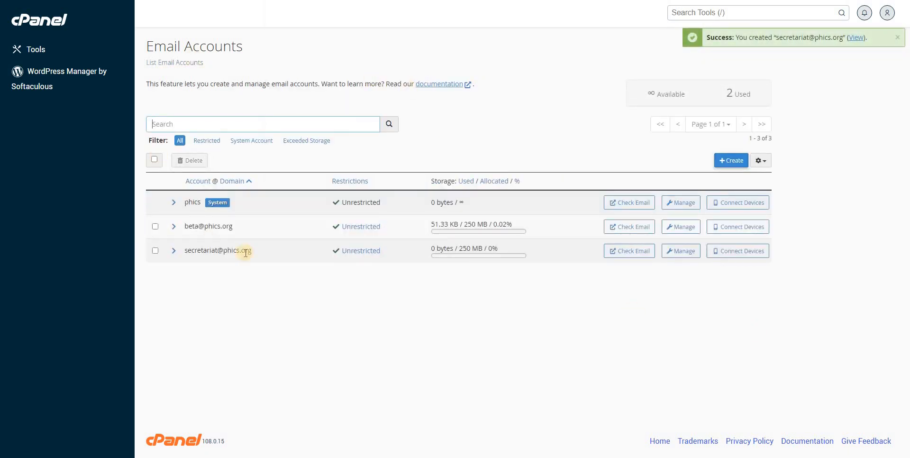
Copy the new secretariat account's email address from the account list
left_click_drag(191, 250, 253, 250)
left_click(250, 250)
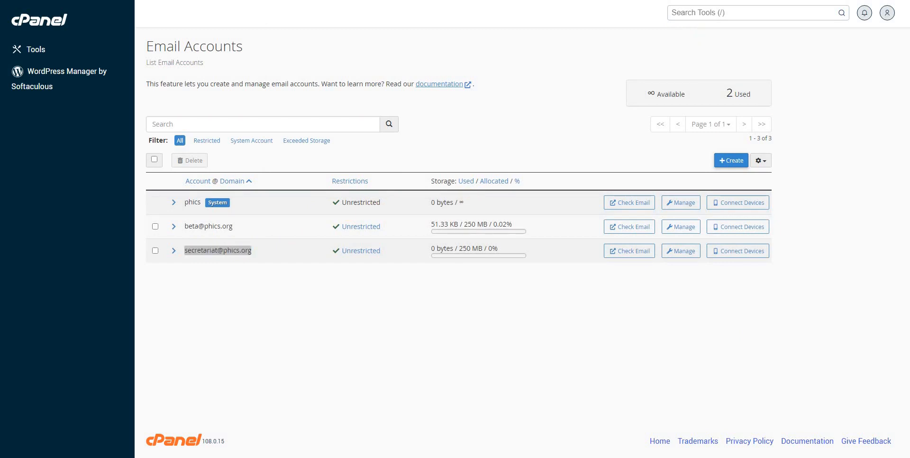
left_click(191, 248)
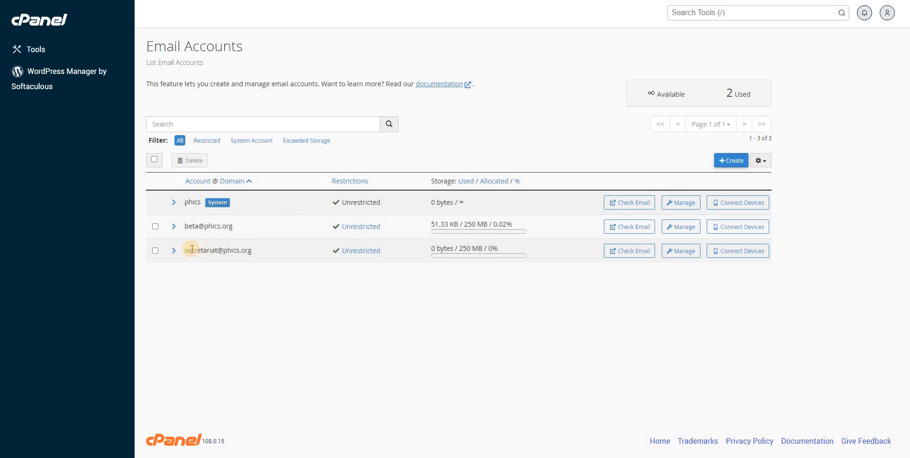
left_click_drag(192, 249, 252, 250)
key("ctrl+c")
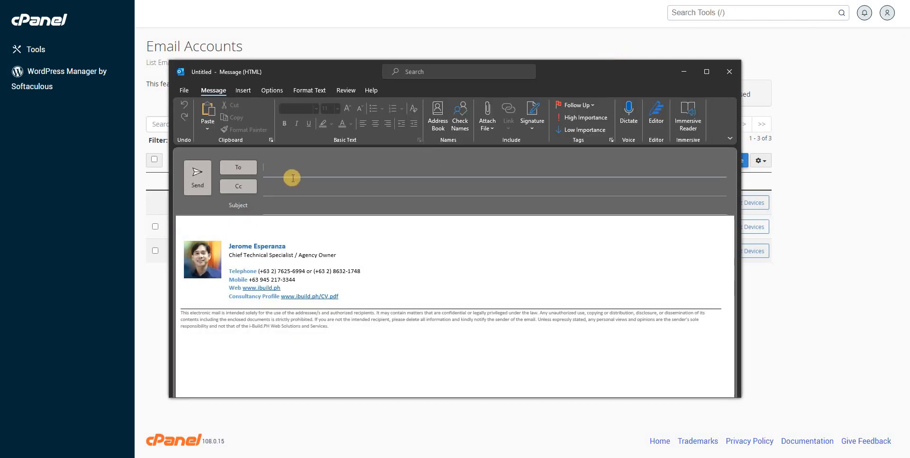
In a new Outlook message, enter the copied address as recipient and "This is a test email to" plus that address as subject
left_click(298, 168)
key("ctrl+v")
left_click(315, 189)
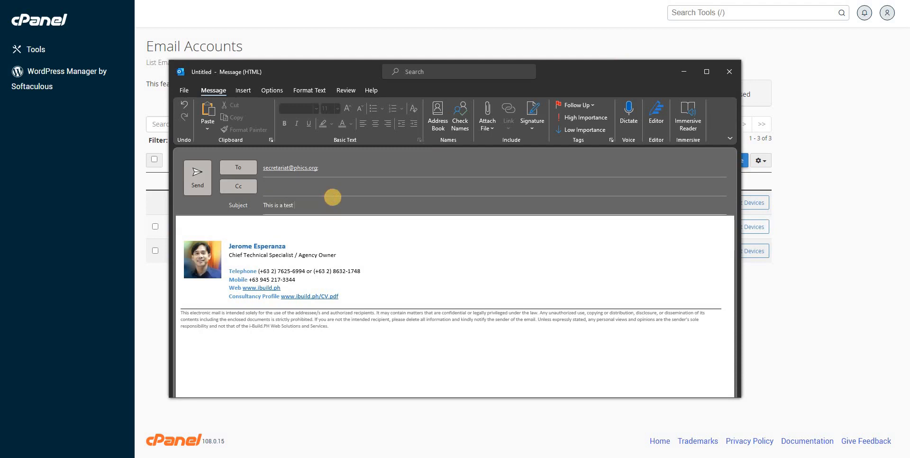
type("l")
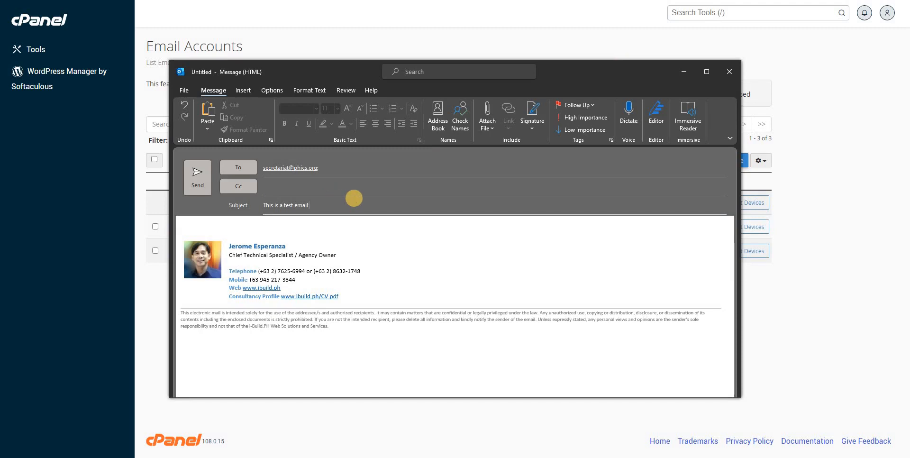
type(" to")
key("ctrl+v")
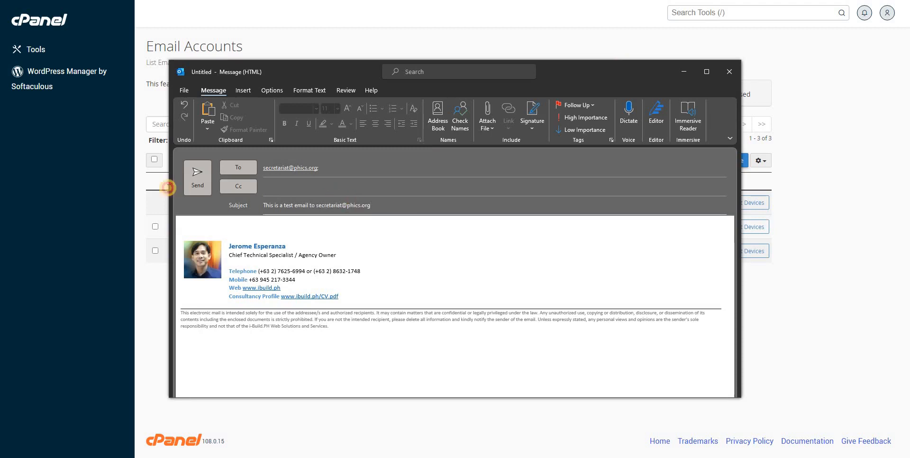
Copy the subject line into the message body above the signature and send the email
key("ctrl+a")
key("ctrl+c")
left_click(224, 226)
key("ctrl+v")
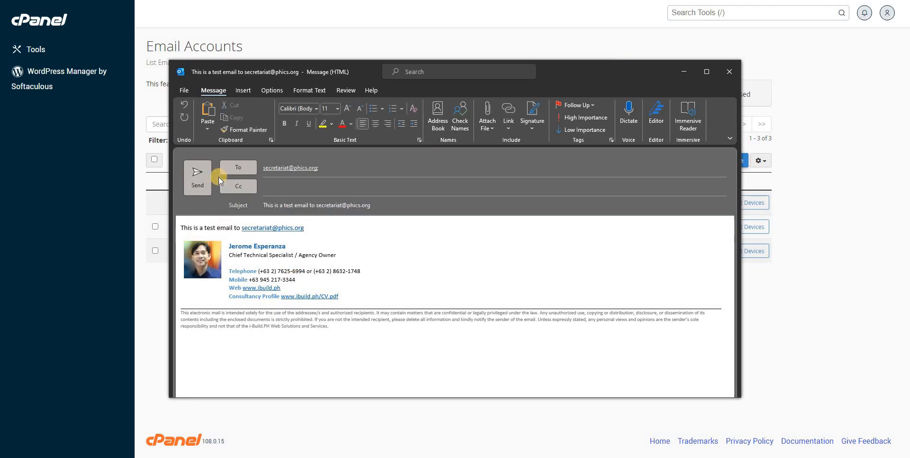
left_click(198, 175)
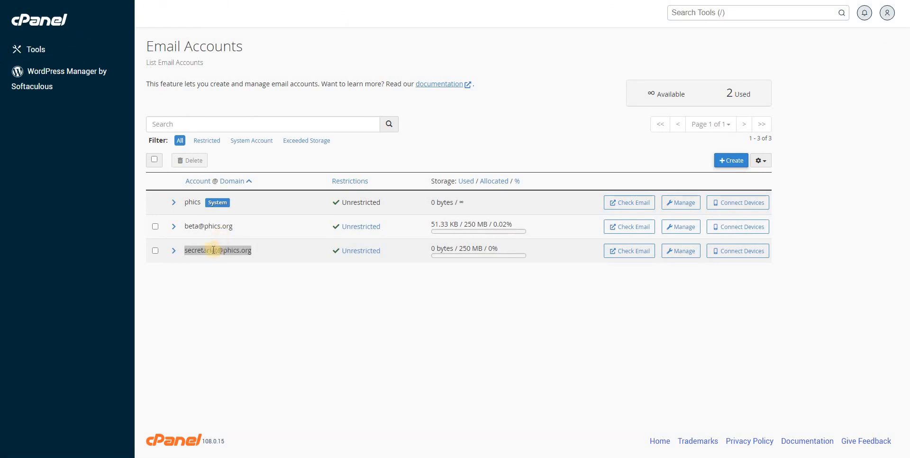
Open the webmail of the secretariat account from the email account list
left_click(544, 337)
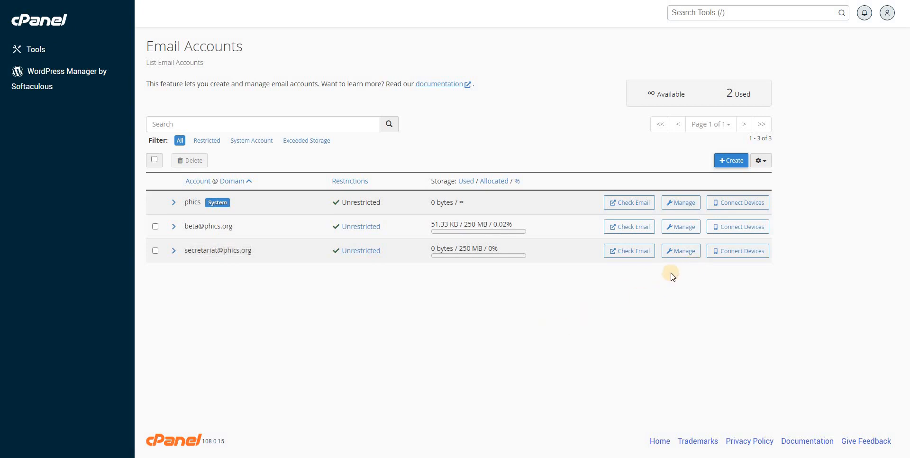
left_click(640, 254)
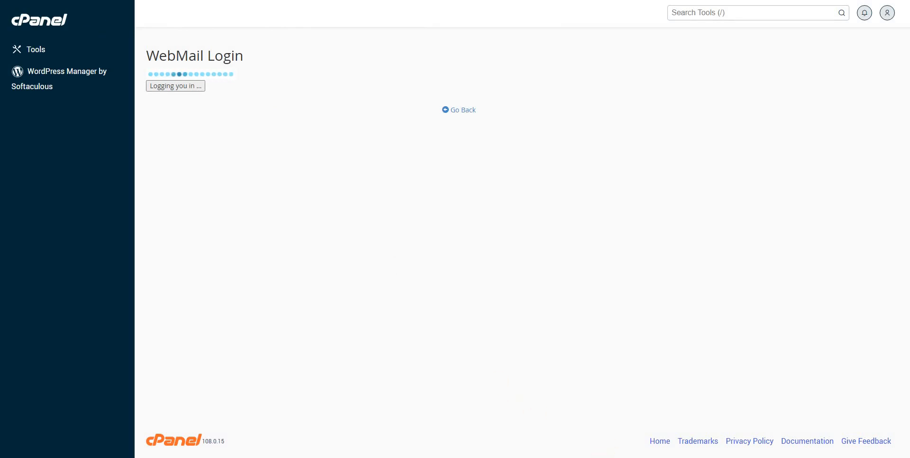
Switch to Notepad, write the example webmail address domain.org/webmail and return to the webmail page
left_click(518, 457)
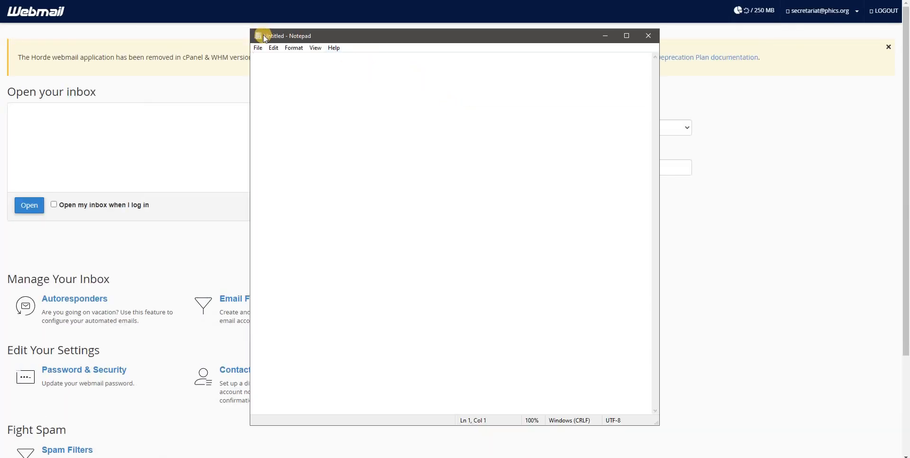
left_click_drag(251, 29, 268, 88)
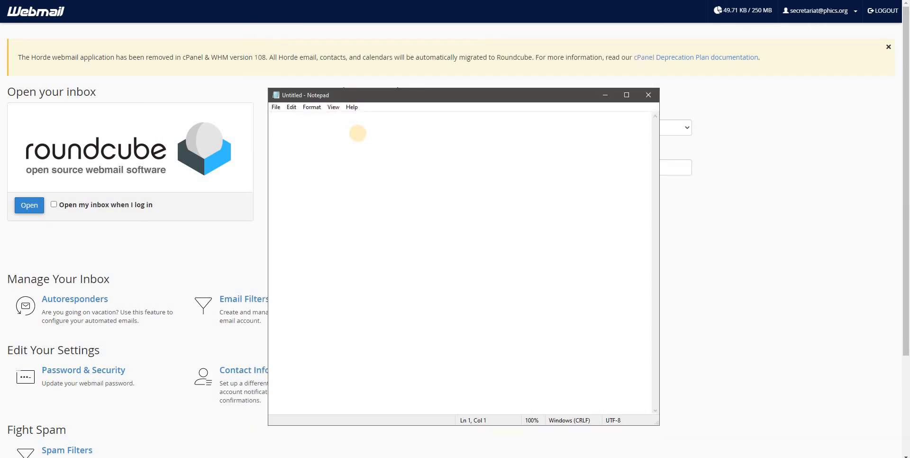
type("domain.")
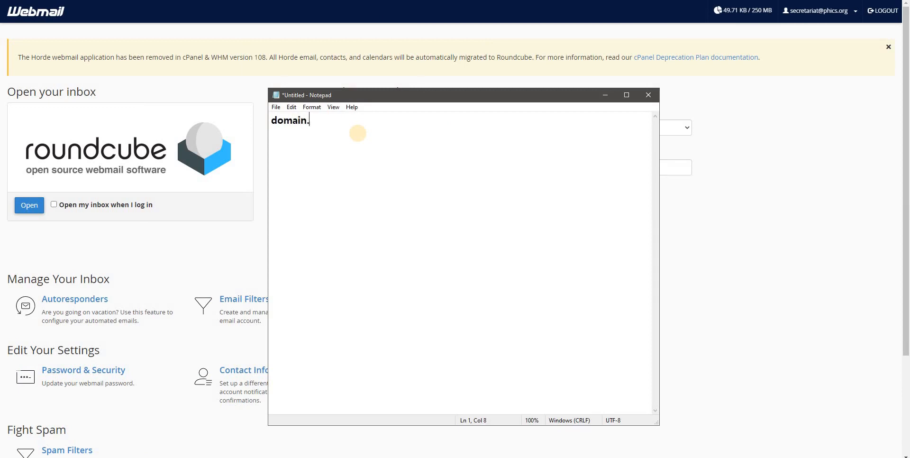
type("or")
key("BackSpace")
type("org/webmail")
left_click_drag(450, 97, 380, 101)
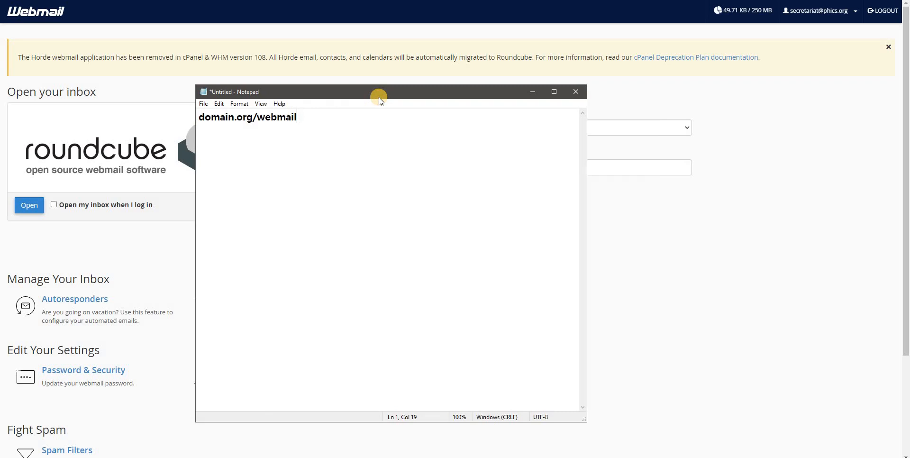
left_click(541, 71)
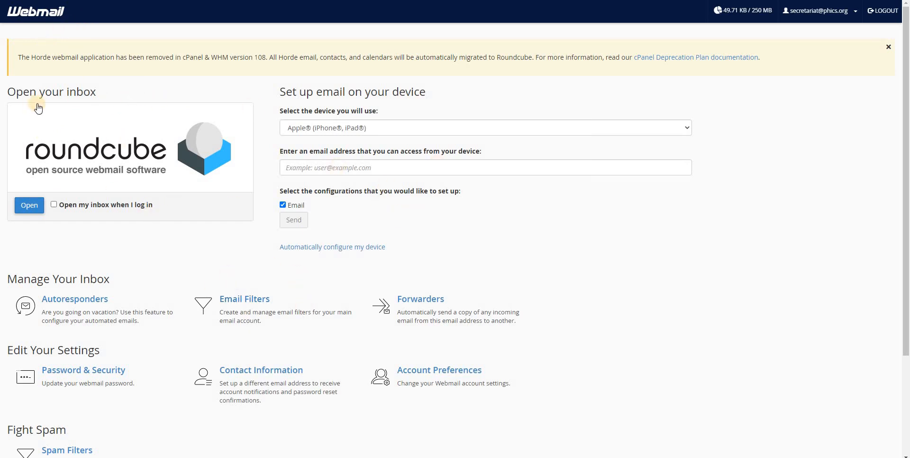
Open the Roundcube inbox, leaving automatic inbox opening at login disabled, and open the received test email
left_click_drag(8, 90, 129, 92)
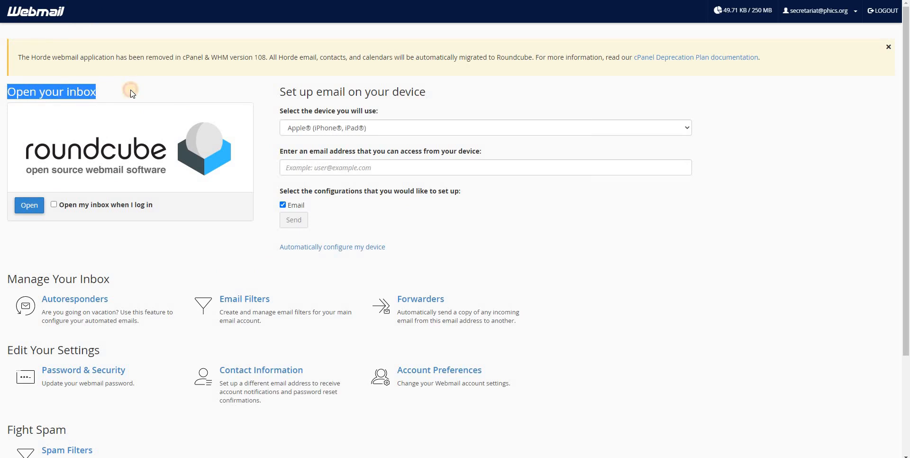
left_click(155, 90)
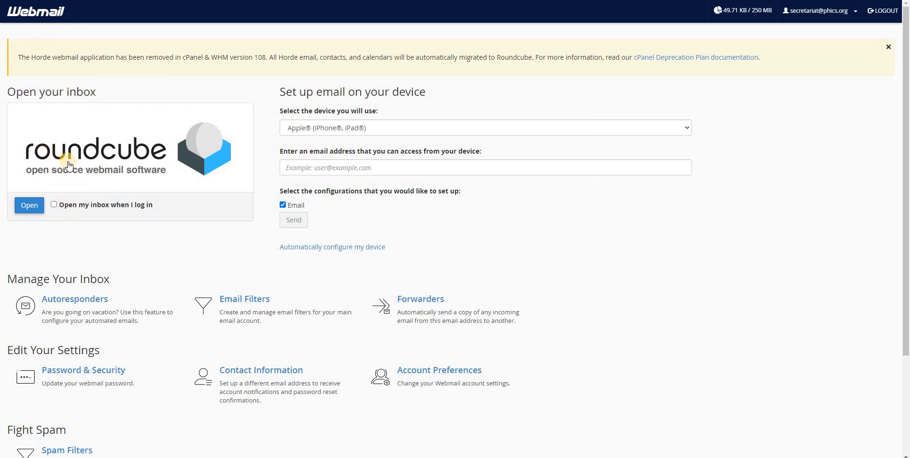
left_click_drag(78, 160, 16, 157)
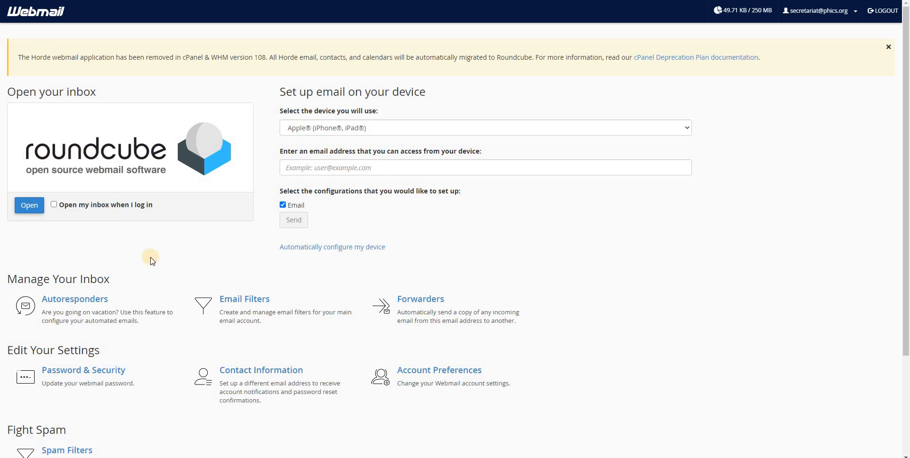
left_click(54, 205)
left_click(54, 205)
left_click(29, 206)
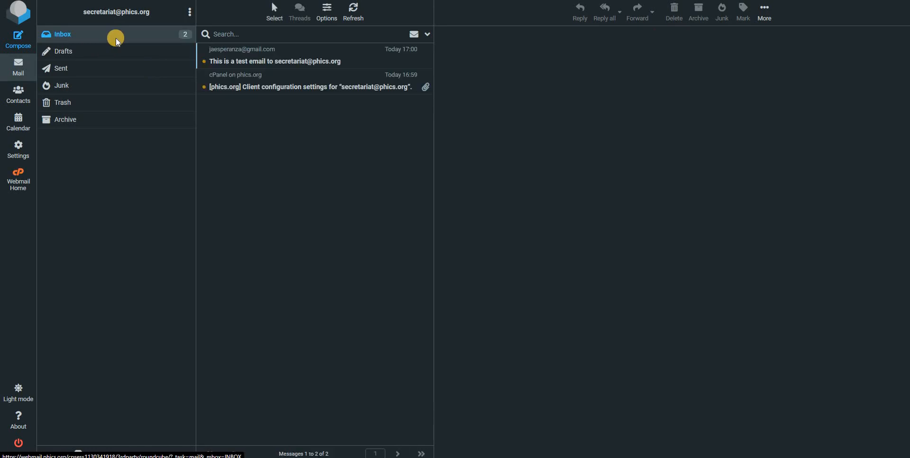
left_click(274, 61)
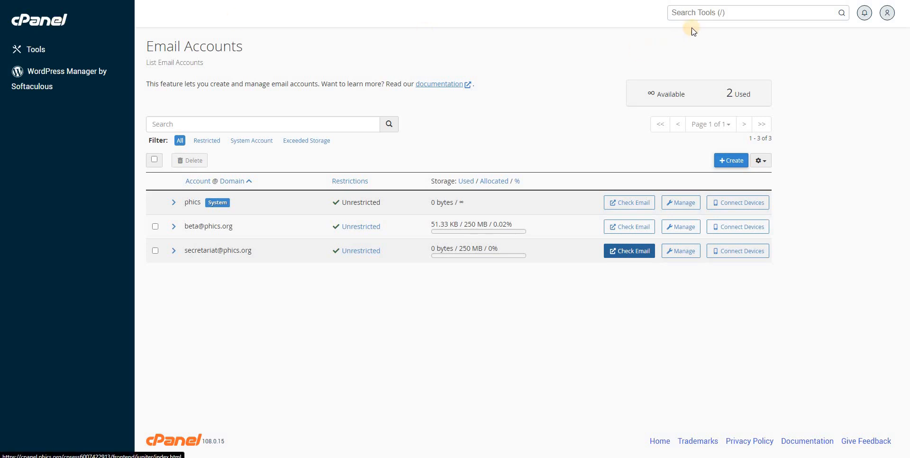
Search the cPanel tools for "forward" and open Forwarders
left_click(702, 13)
type("for")
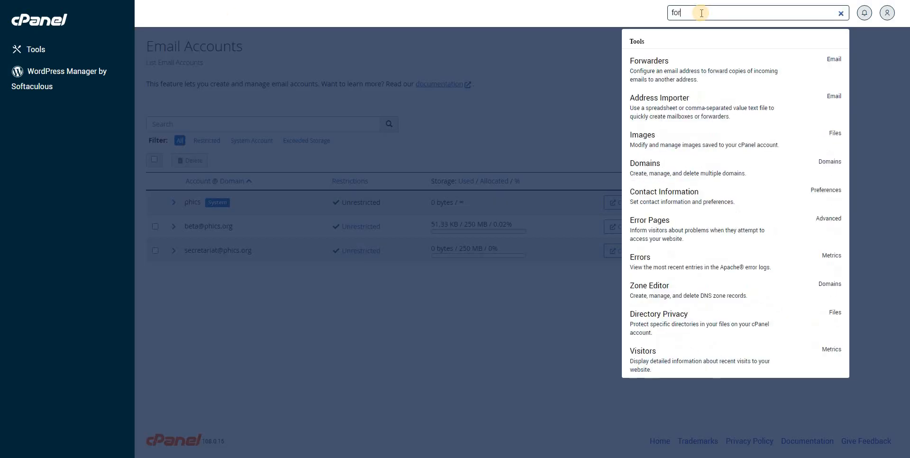
type("ward")
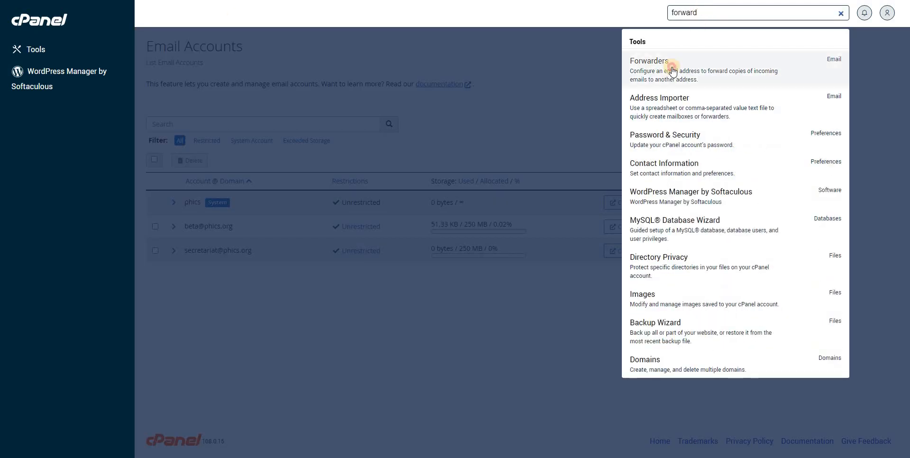
left_click(671, 62)
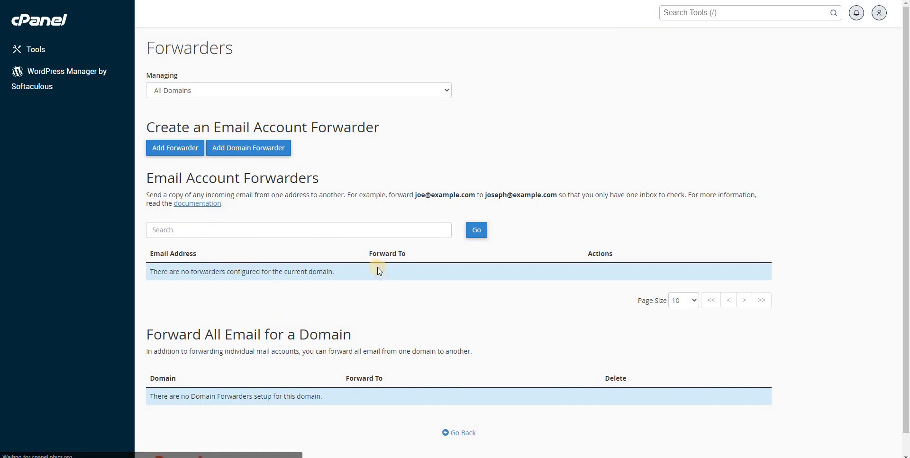
Check the managed domain choices, keep All Domains selected, and open the form for adding an email account forwarder
left_click(214, 90)
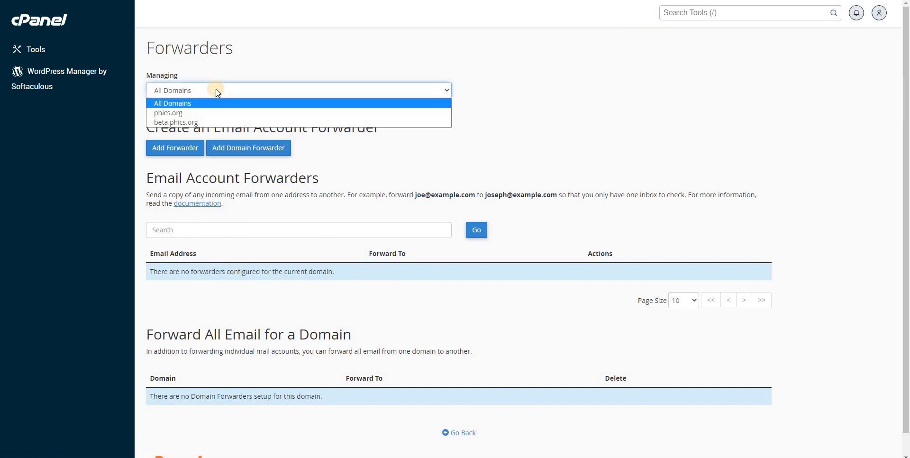
left_click(181, 106)
left_click(190, 90)
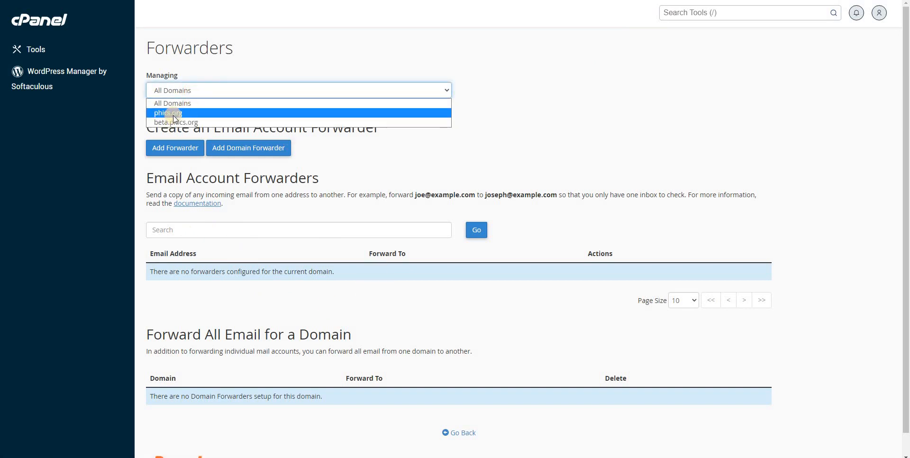
left_click(187, 102)
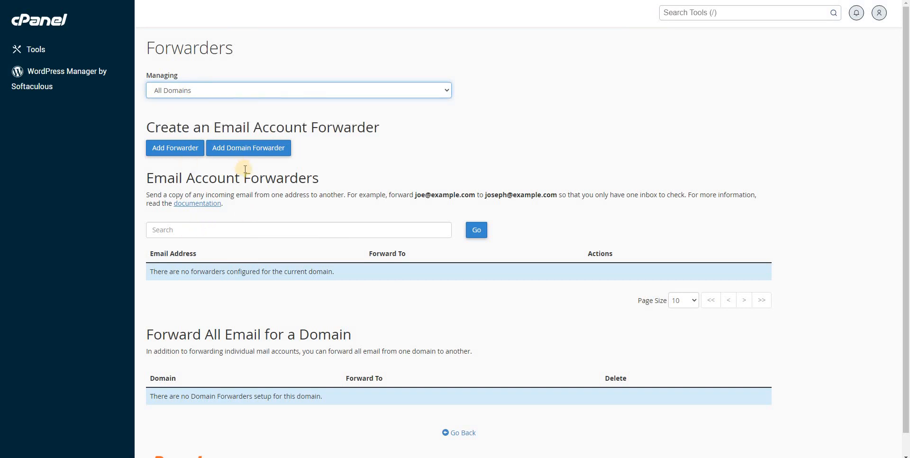
scroll(245, 169, "down", 1)
left_click(180, 126)
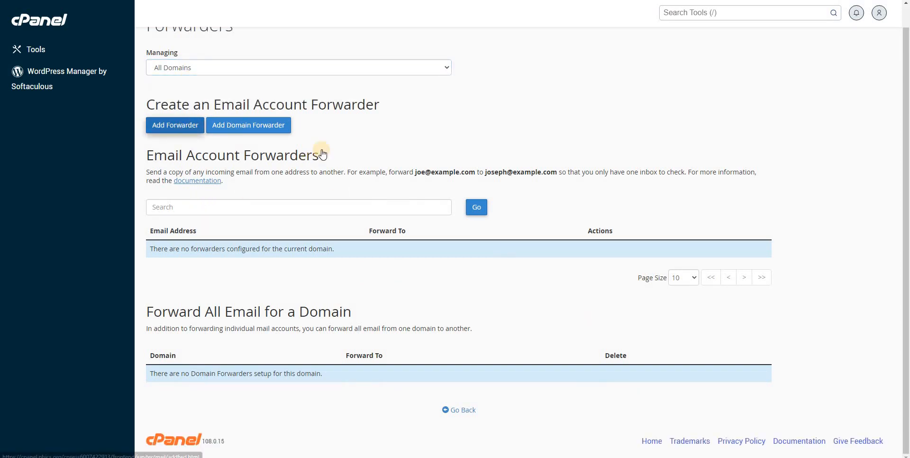
left_click(189, 126)
left_click(190, 134)
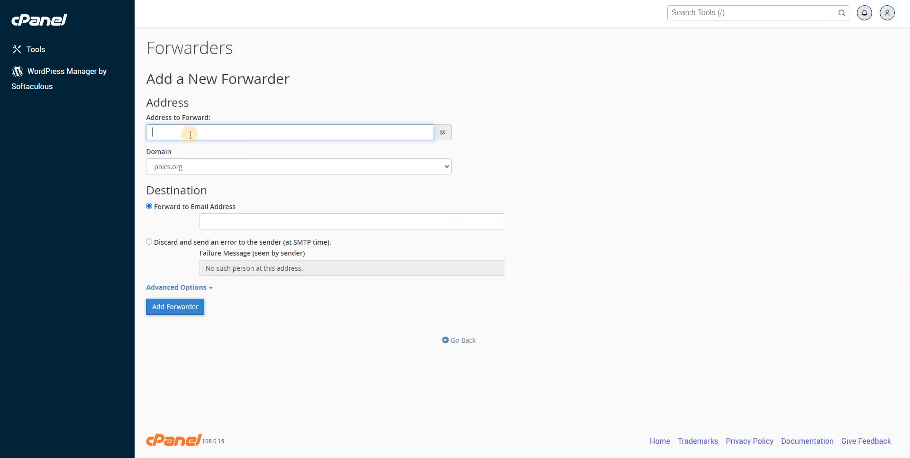
key("ctrl+v")
triple_click(190, 134)
key("ctrl+c")
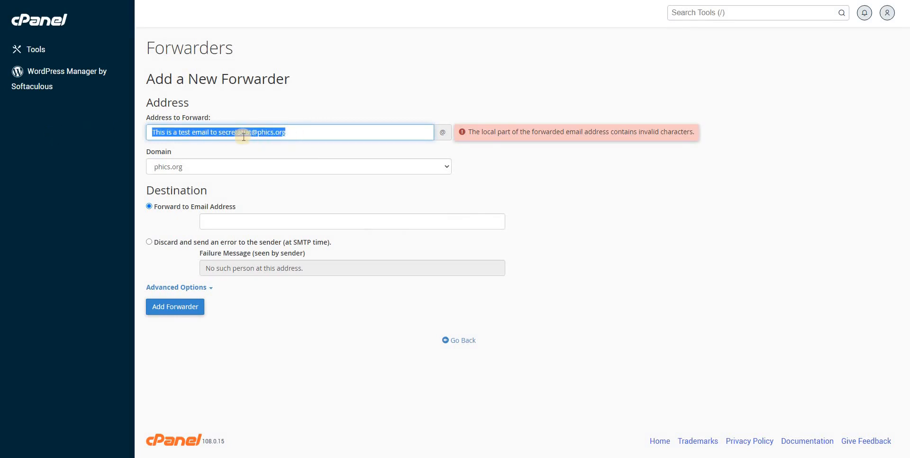
left_click(219, 133)
left_click_drag(219, 133, 10, 126)
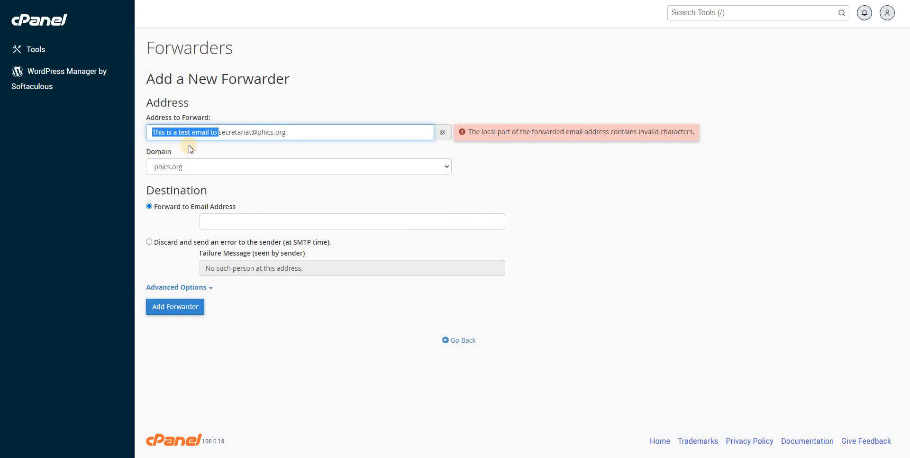
key("BackSpace")
left_click_drag(185, 132, 244, 131)
key("BackSpace")
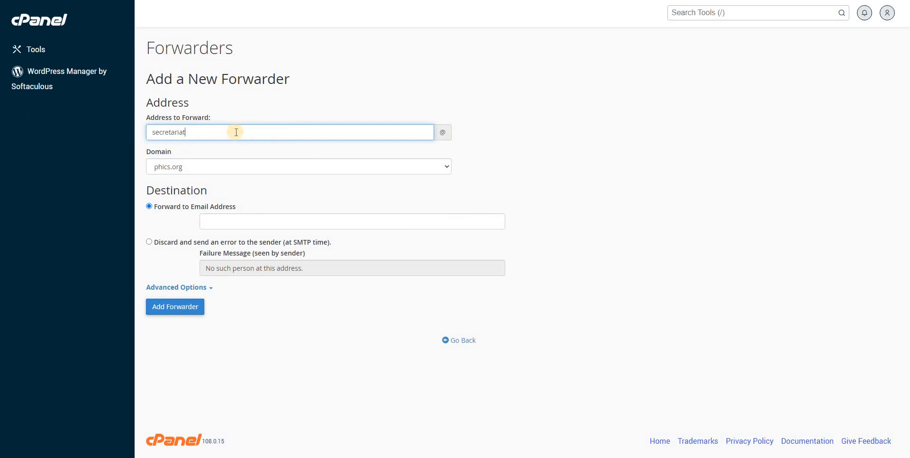
left_click(437, 133)
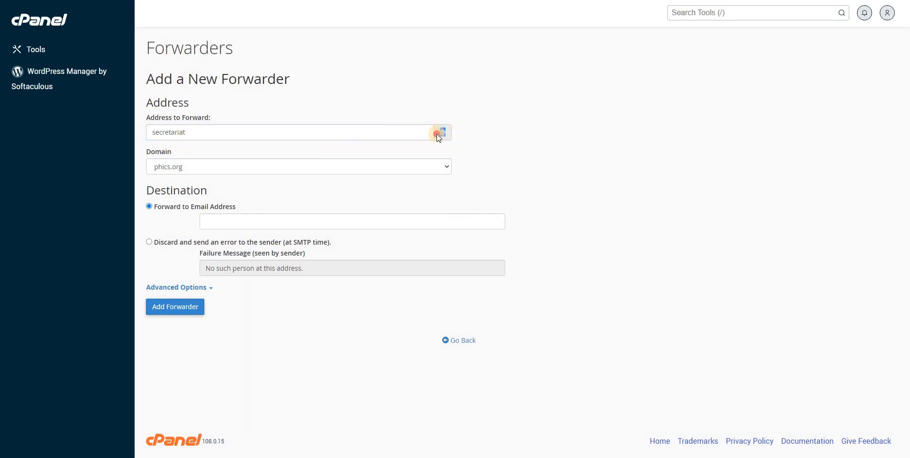
left_click(162, 166)
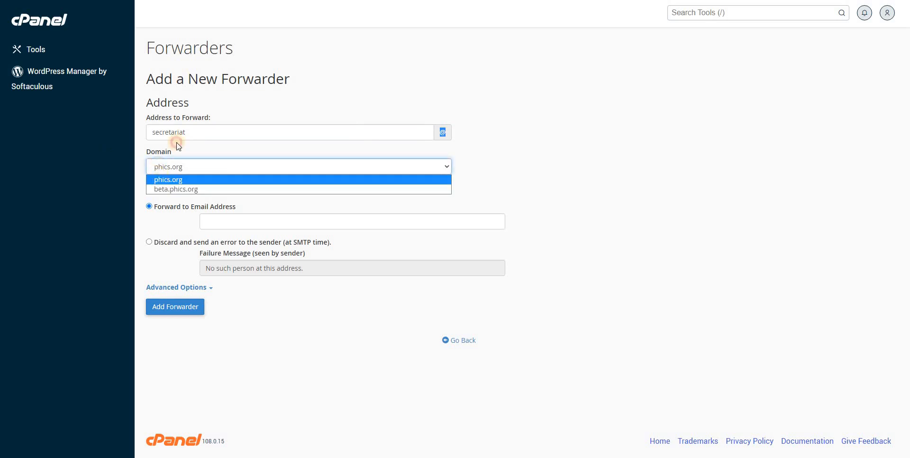
left_click_drag(199, 132, 70, 132)
left_click(493, 166)
Enter the recipient's live.com e-mail address as the forwarding destination
left_click(312, 222)
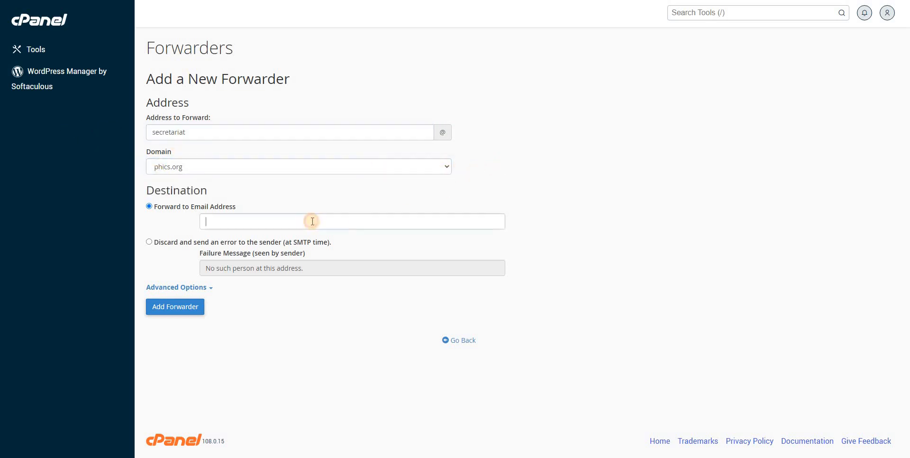
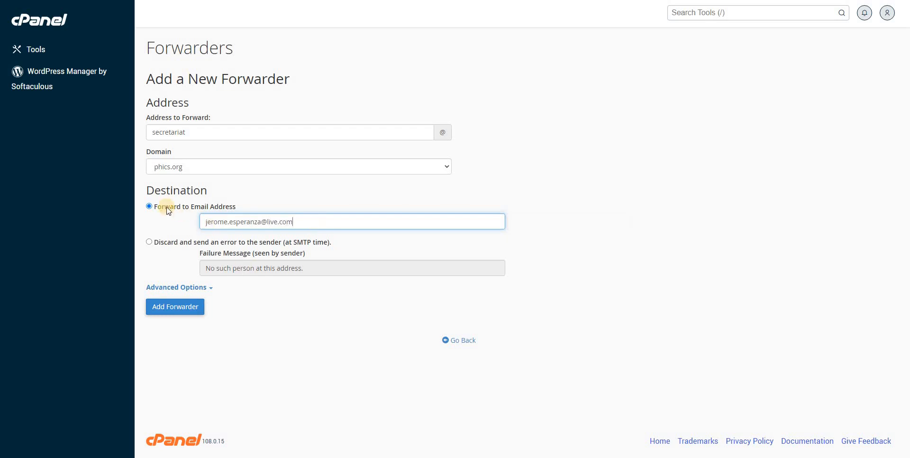
left_click_drag(141, 206, 238, 210)
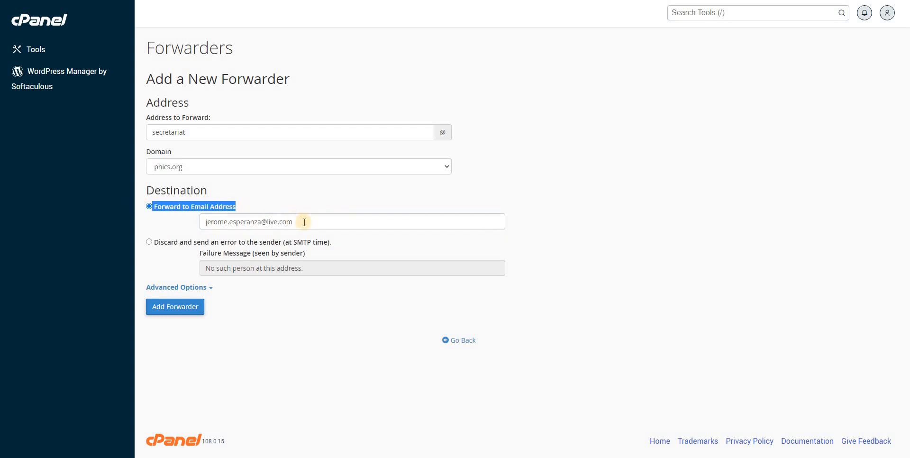
left_click_drag(304, 221, 192, 223)
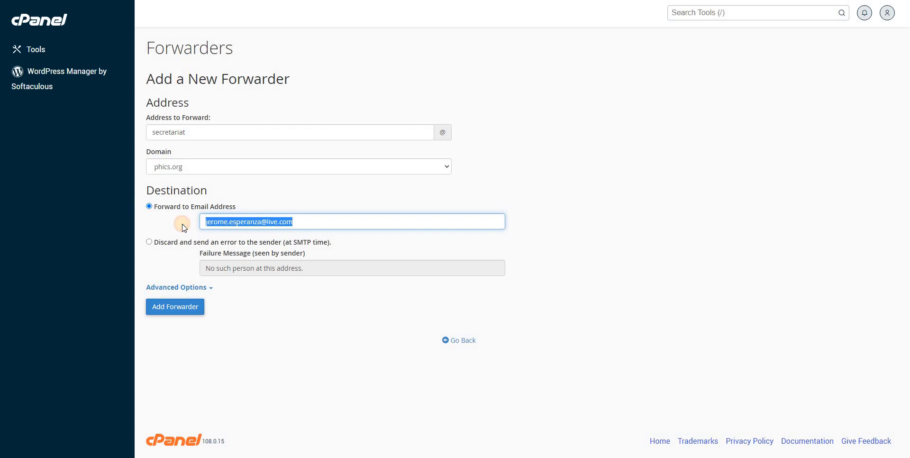
left_click(575, 216)
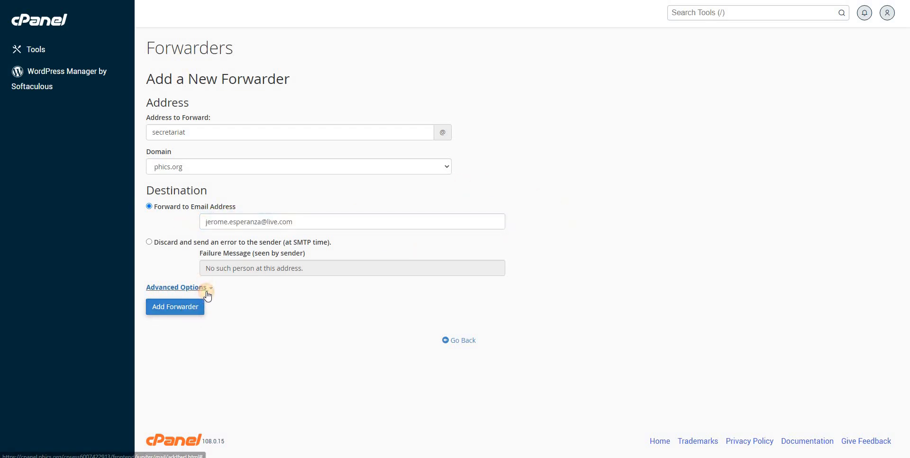
Look through the advanced forwarding options, collapse them without changes, and try to add the forwarder
left_click(207, 290)
scroll(208, 285, "down", 1)
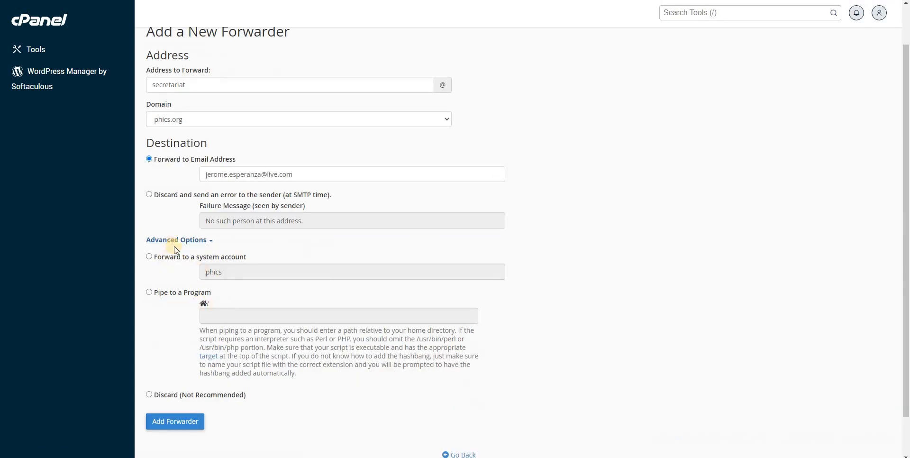
left_click(207, 240)
left_click(185, 307)
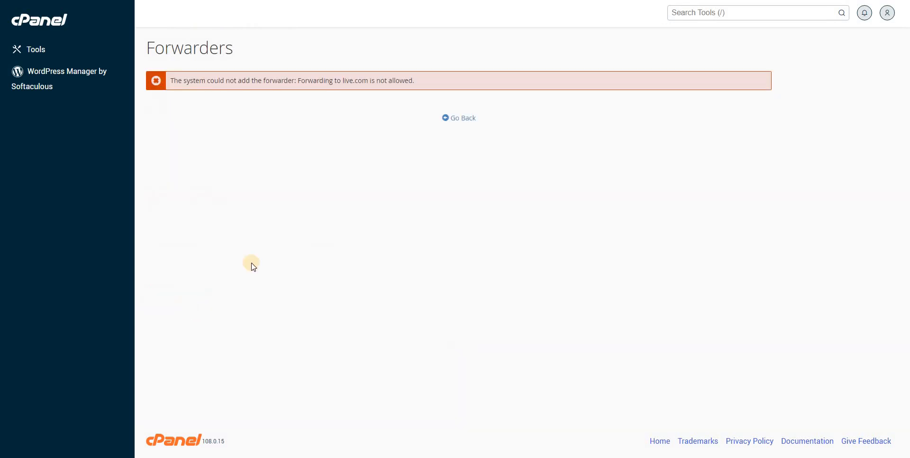
Return to the forwarders list and open a blank form for adding another forwarder
left_click(462, 120)
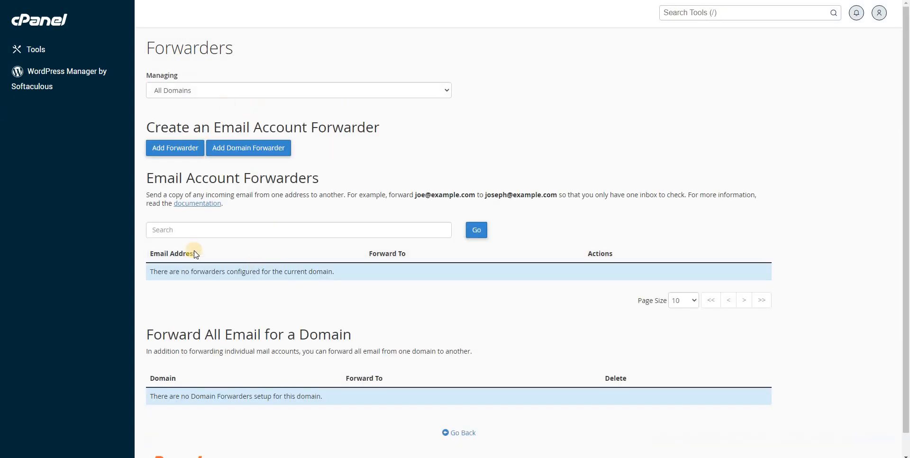
scroll(300, 343, "down", 1)
scroll(223, 208, "up", 1)
left_click(189, 148)
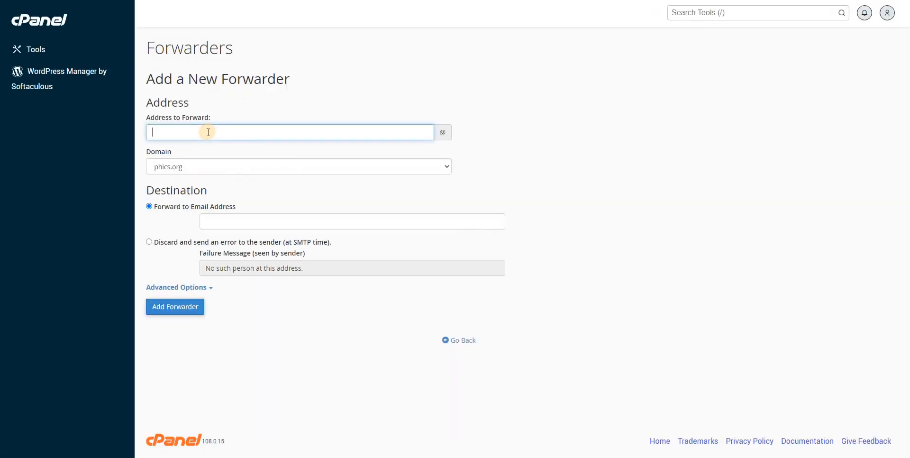
Paste the copied text into the address to forward and trim it down to secretariat
key("ctrl+v")
left_click(218, 132)
key("shift+Home")
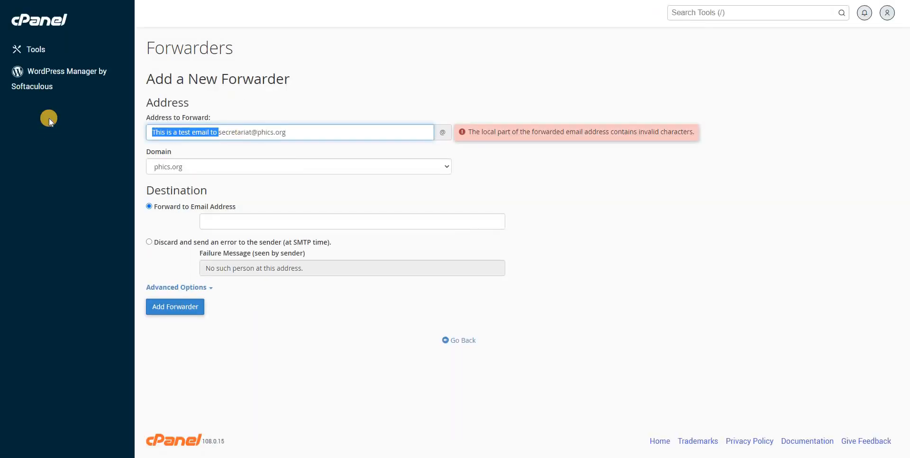
key("BackSpace")
key("ctrl+Right")
key("shift+Right")
key("shift+Right")
key("shift+Right")
key("shift+Right")
key("shift+Right")
key("shift+Right")
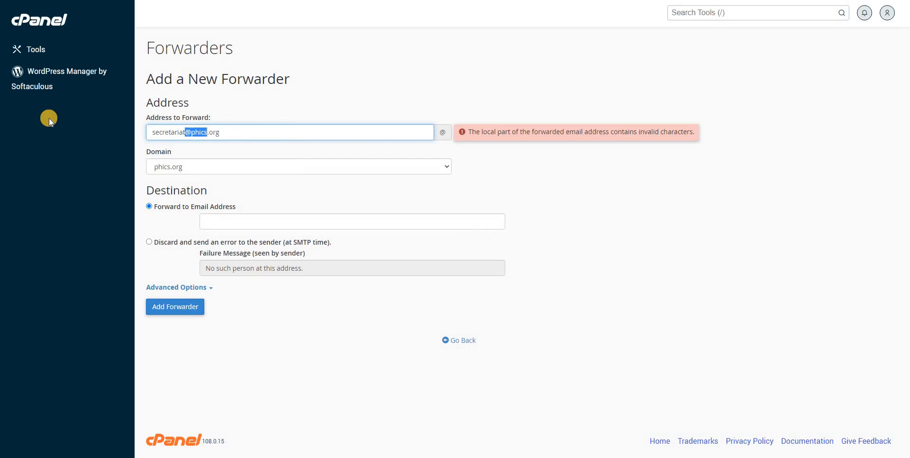
key("shift+End")
key("BackSpace")
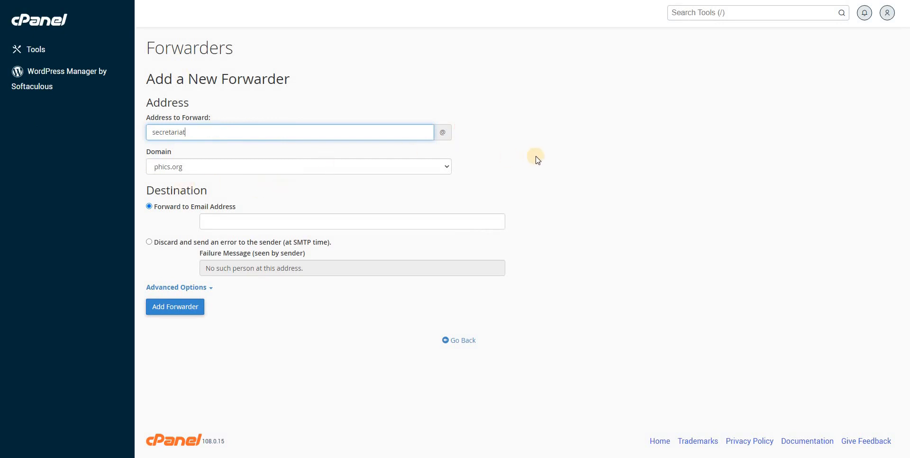
left_click(538, 159)
Enter the recipient's gmail.com e-mail address as the forwarding destination
left_click(216, 224)
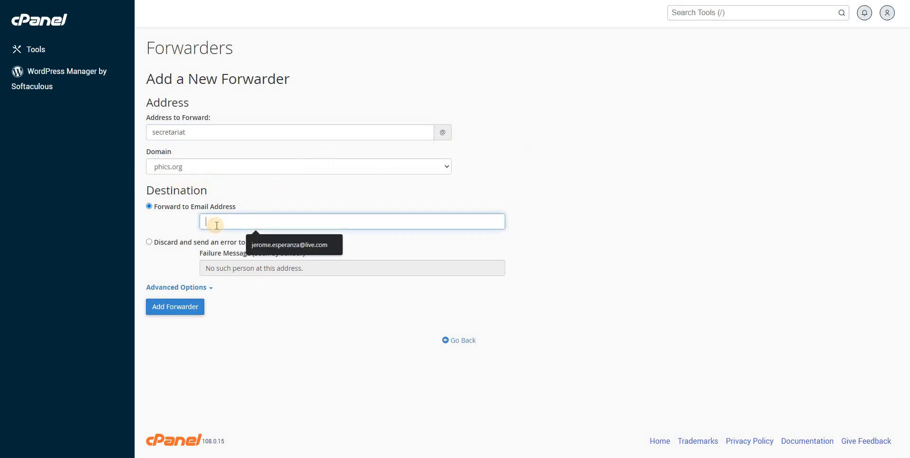
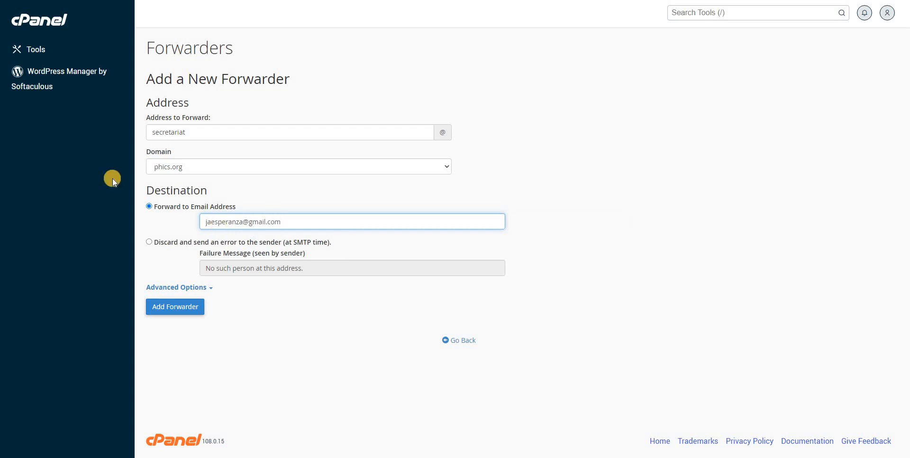
left_click(211, 206)
left_click_drag(211, 206, 196, 206)
left_click(313, 225)
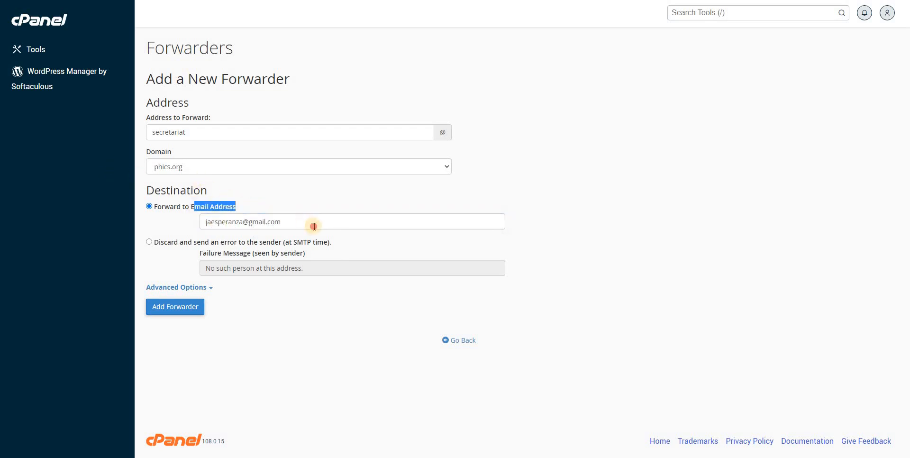
left_click(663, 214)
left_click(291, 128)
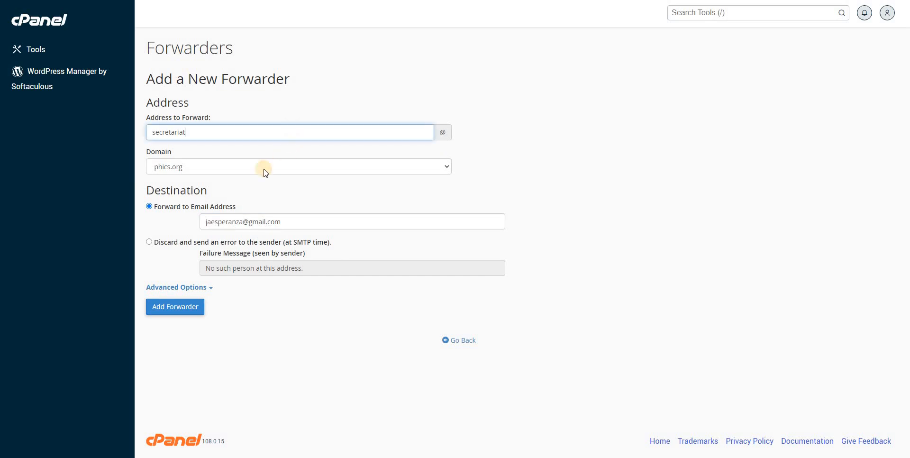
left_click(191, 168)
left_click(233, 179)
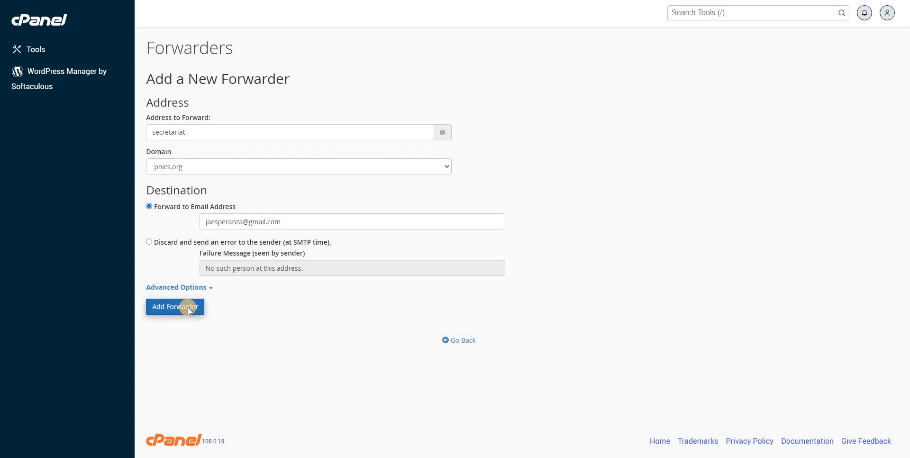
left_click(187, 307)
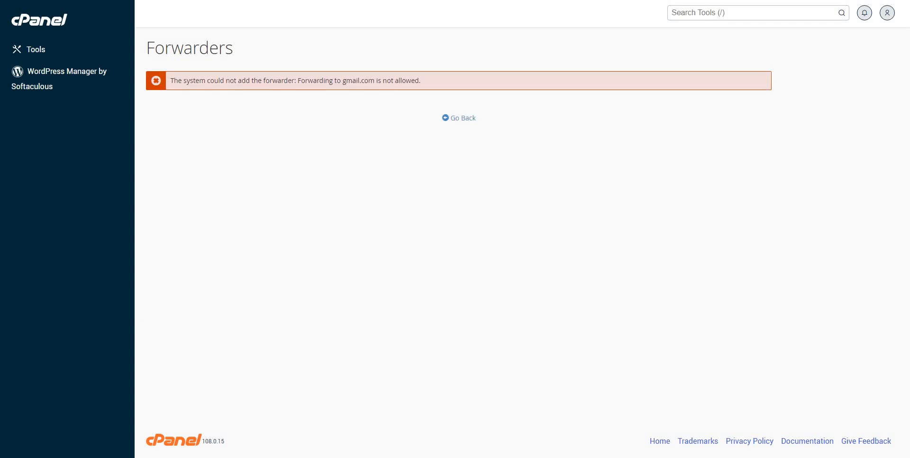
key("alt+Left")
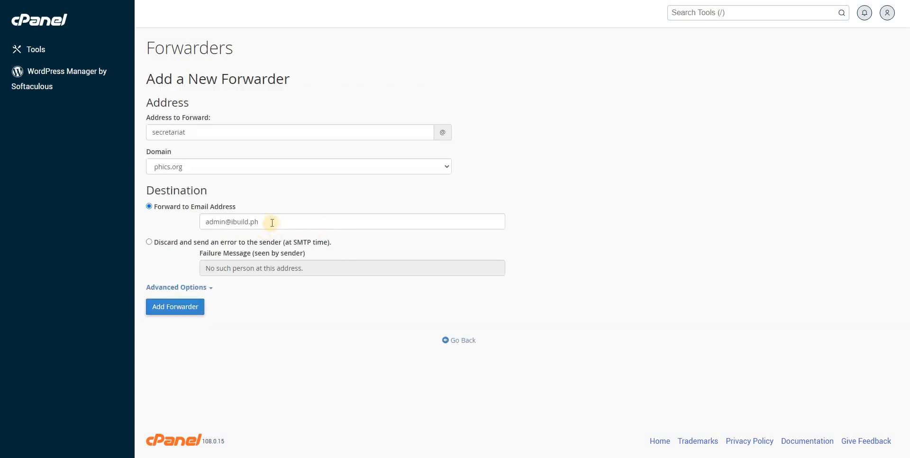
left_click_drag(272, 222, 204, 223)
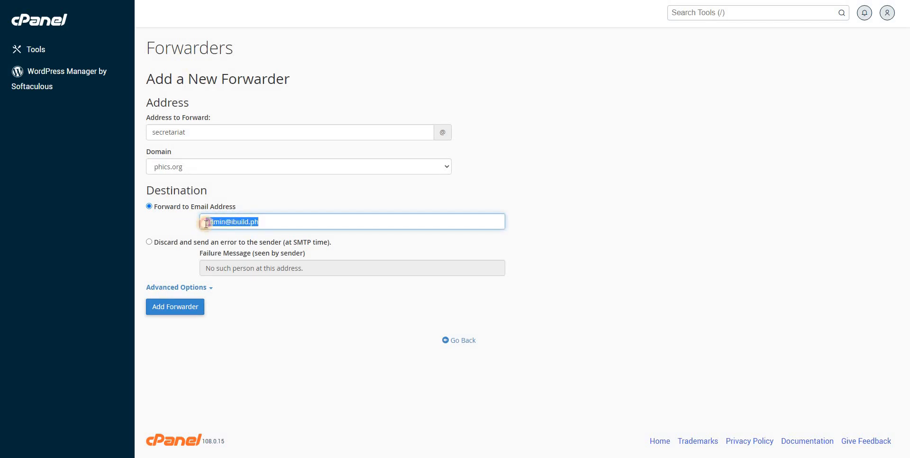
left_click(261, 309)
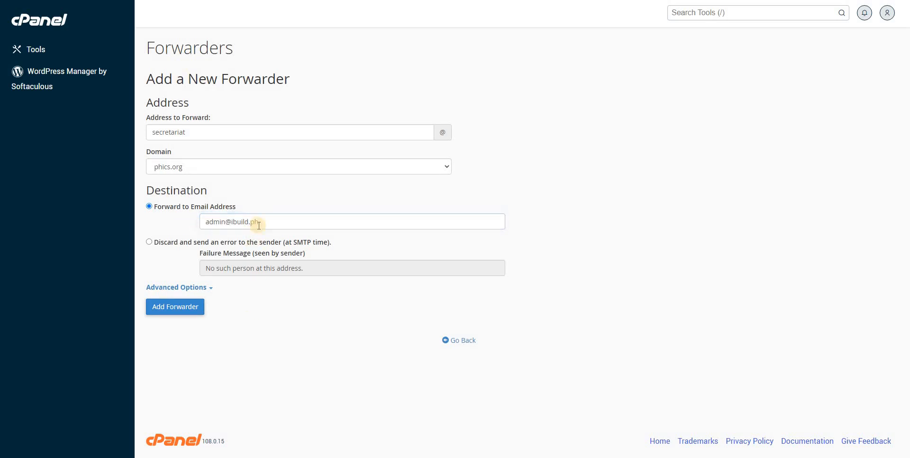
left_click(191, 308)
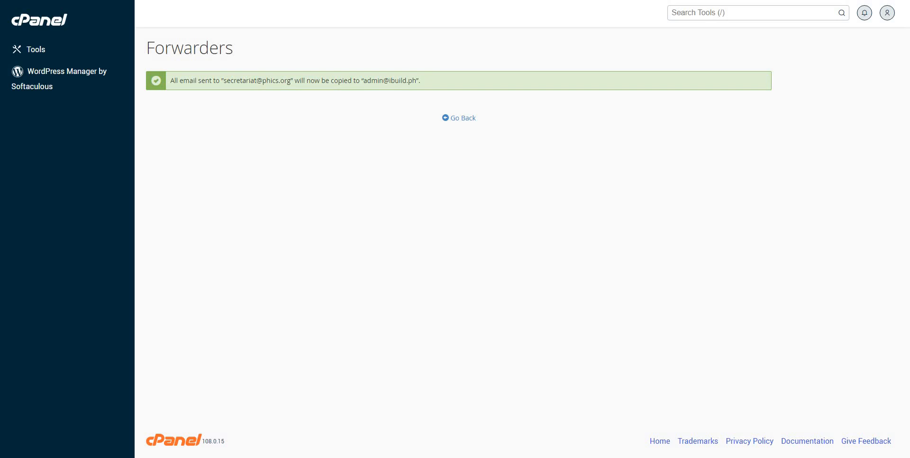
In a new Outlook message, paste the copied text as the recipient and trim it to the secretariat address
left_click(349, 173)
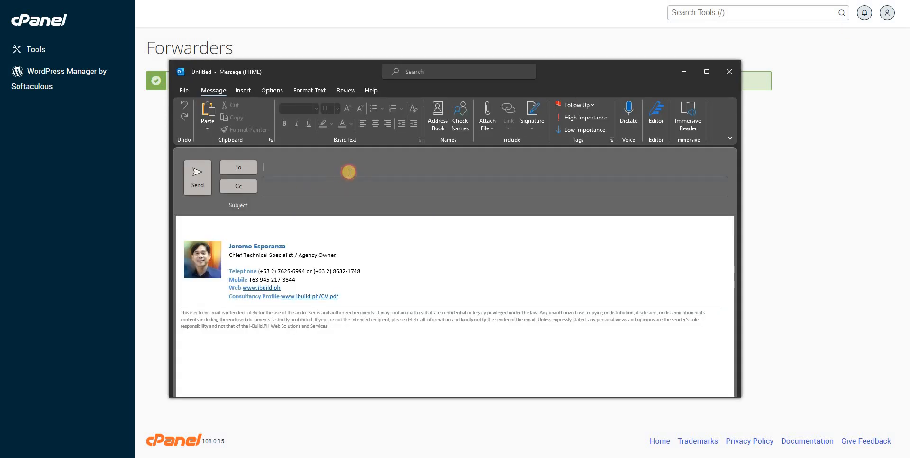
key("ctrl+v")
left_click(319, 169)
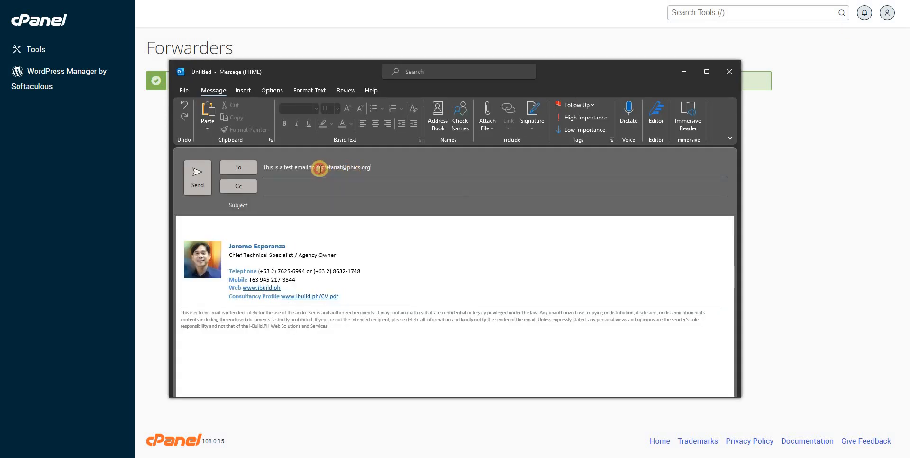
left_click_drag(319, 169, 239, 168)
key("BackSpace")
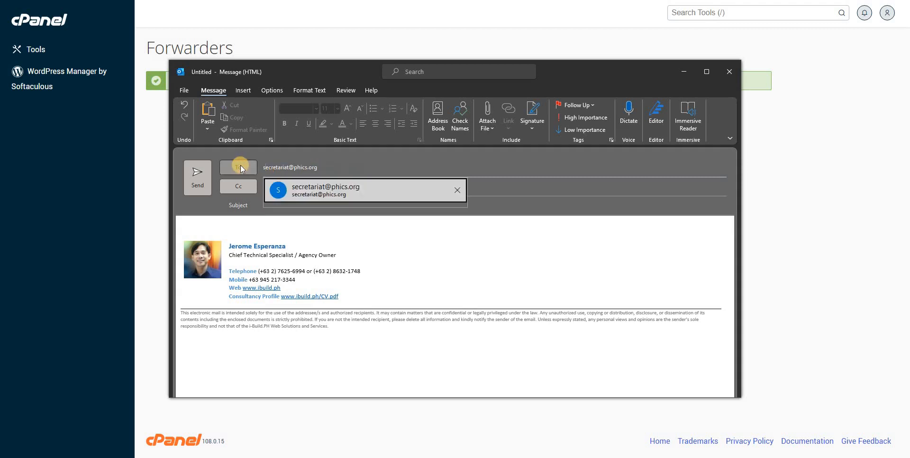
left_click(353, 172)
left_click(406, 191)
left_click(315, 185)
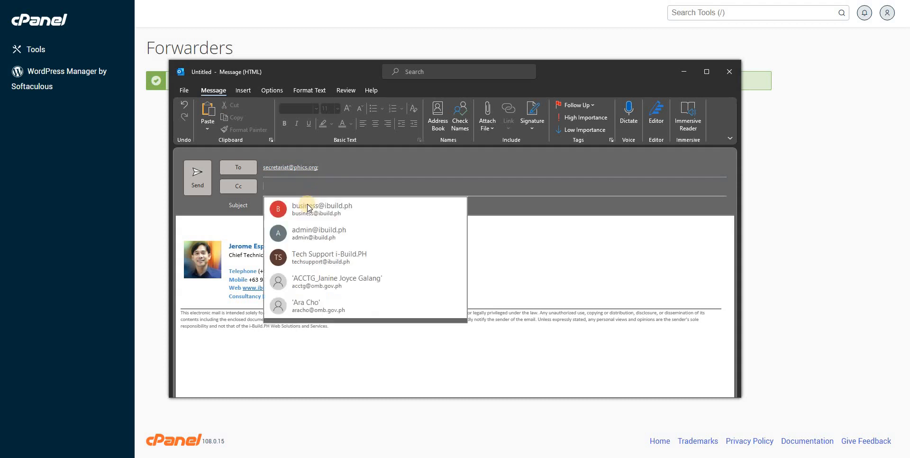
Enter "This is a test forwarder to" plus the destination address as subject, copy it into the body, and send the message
left_click(512, 207)
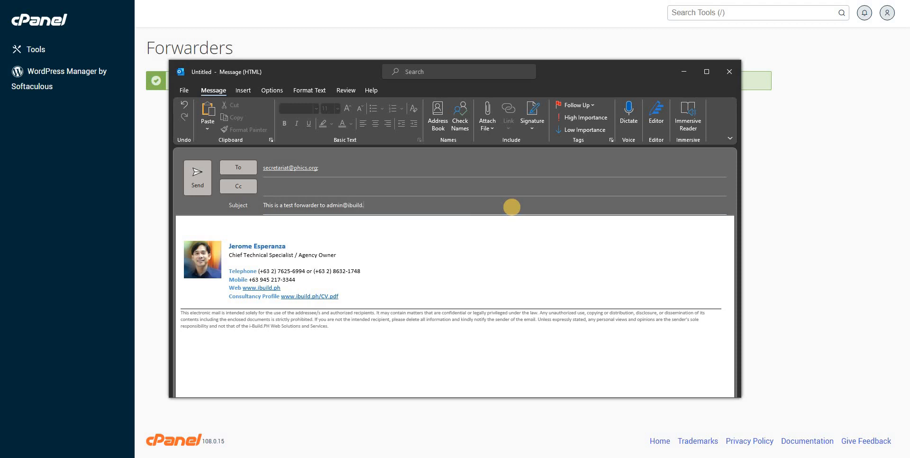
key("ctrl+a")
key("ctrl+c")
left_click(391, 227)
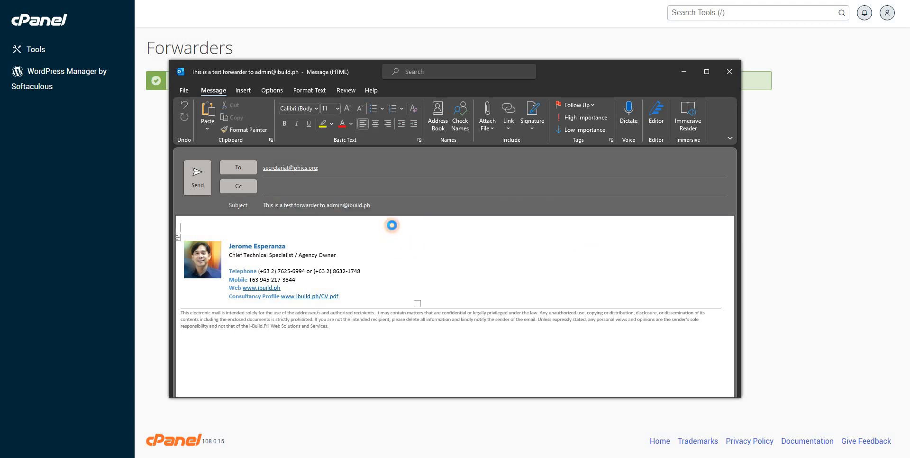
key("ctrl+v")
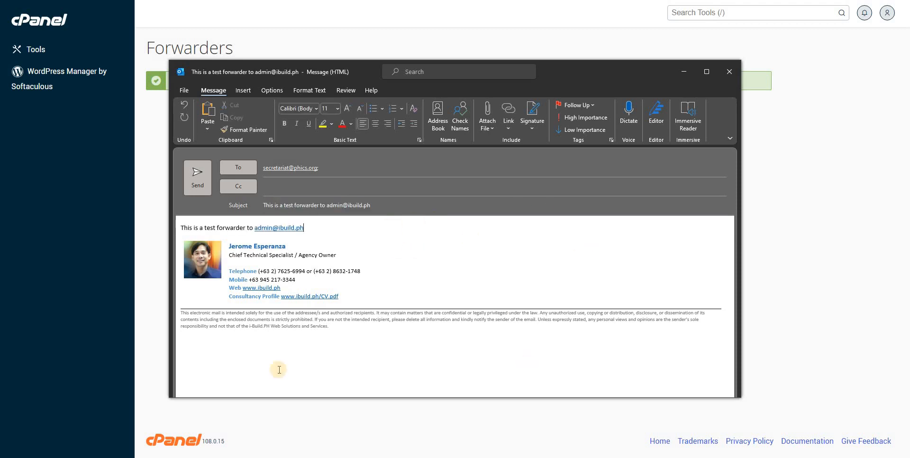
left_click(199, 182)
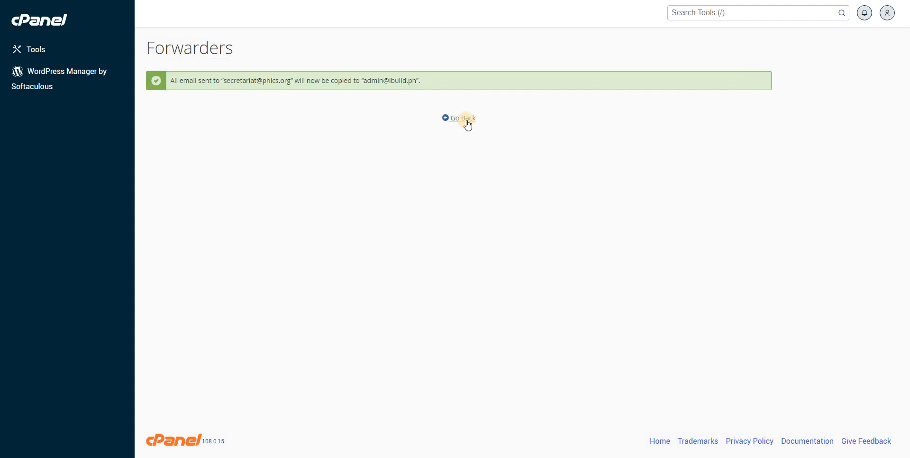
Switch to the secretariat webmail and check its Junk and Inbox folders for the forwarder test message
left_click(37, 49)
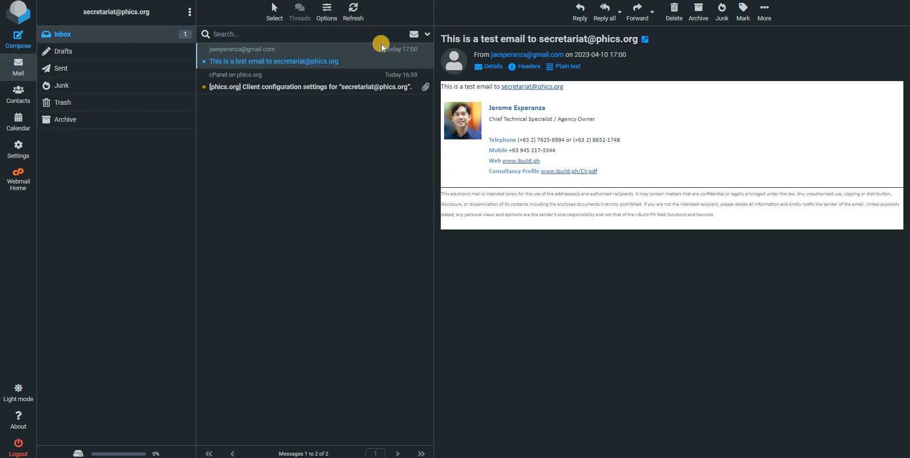
left_click(296, 186)
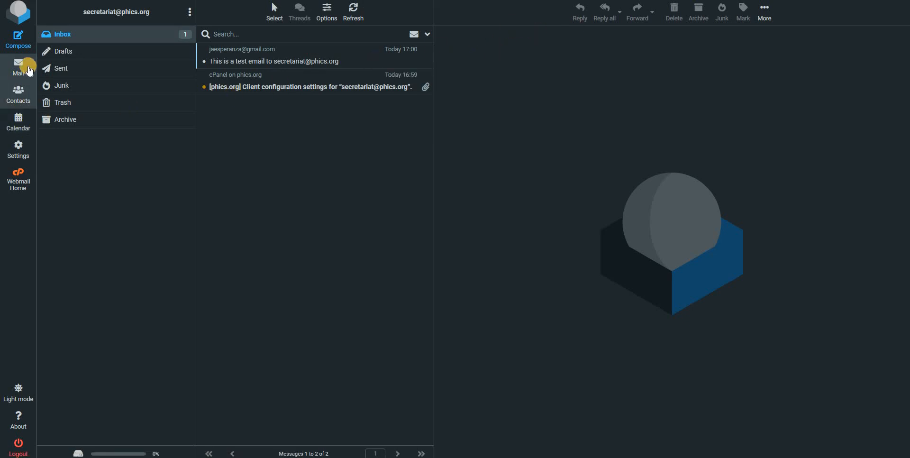
left_click(62, 86)
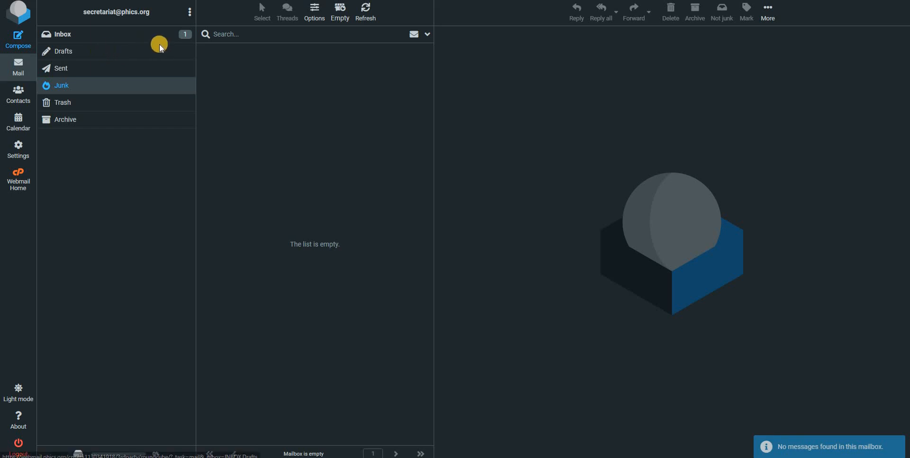
left_click(112, 34)
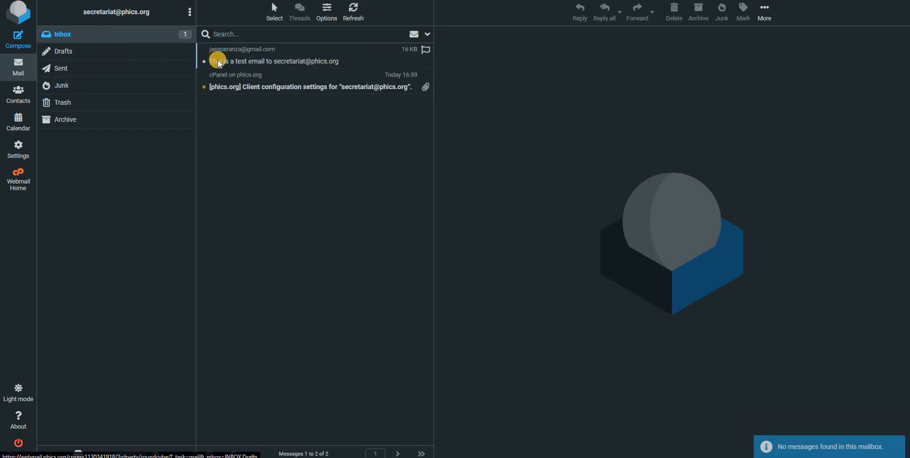
left_click(254, 62)
Refresh the secretariat inbox, open the forwarder test message, and check its subject line
left_click(353, 16)
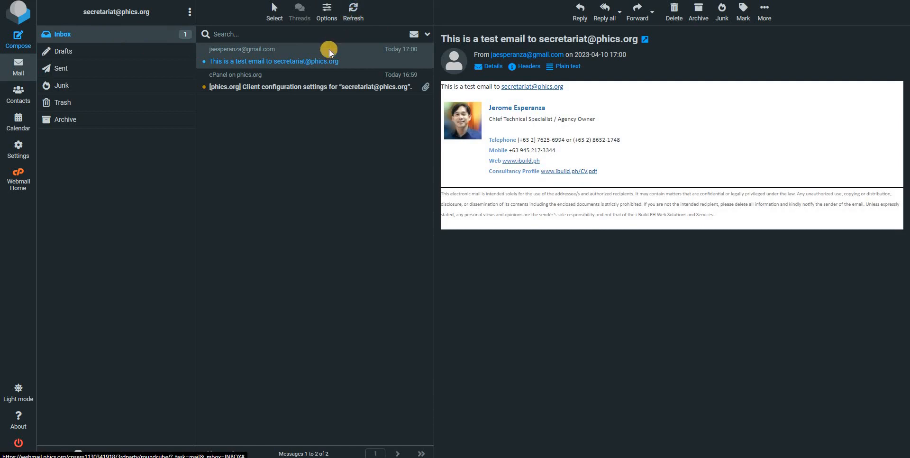
left_click(353, 10)
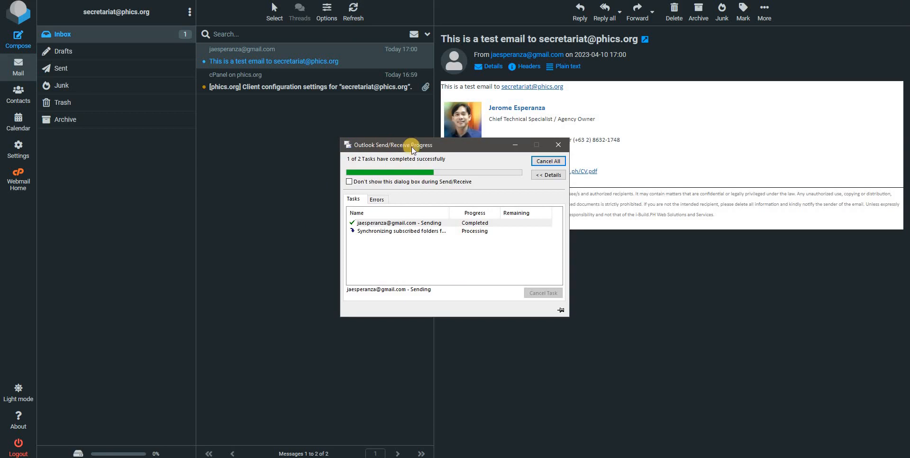
left_click_drag(414, 146, 323, 146)
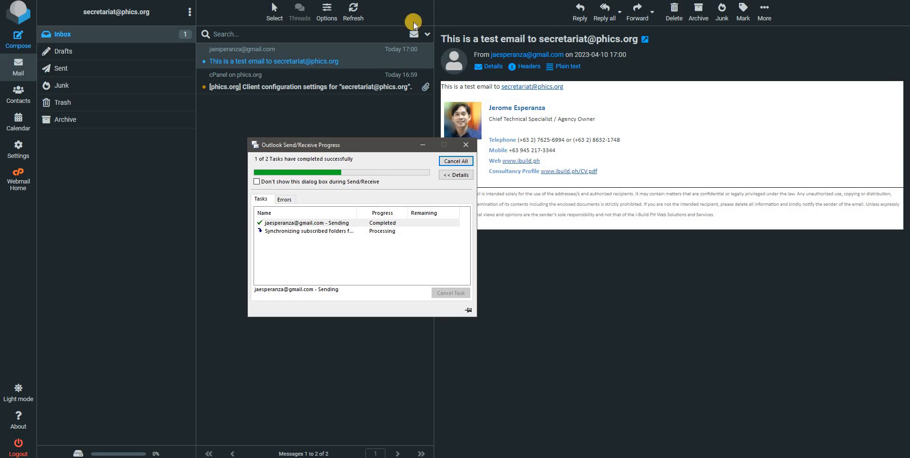
left_click(11, 0)
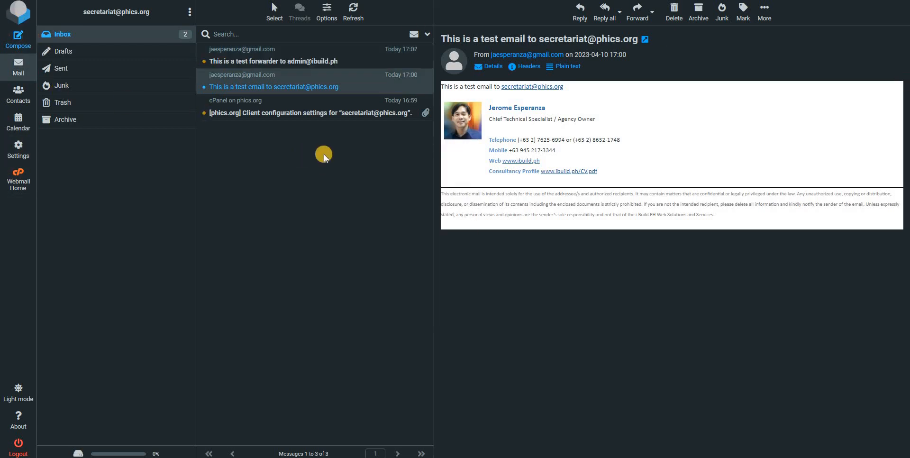
left_click(297, 58)
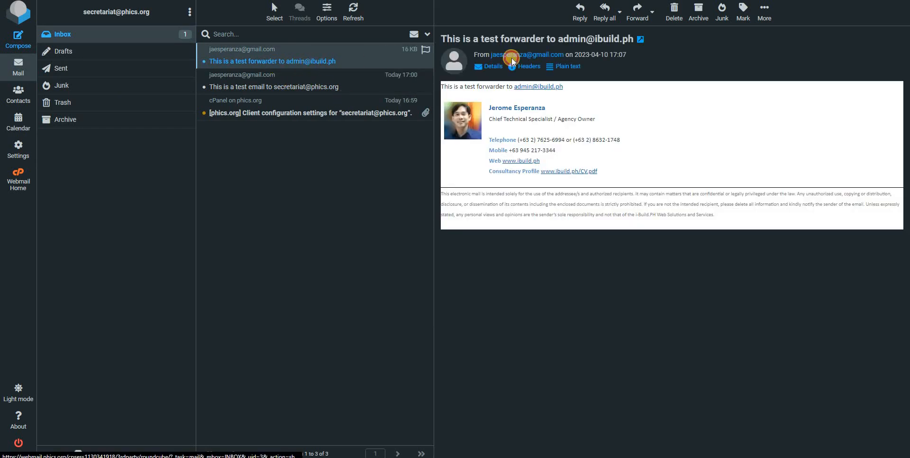
left_click_drag(446, 39, 620, 40)
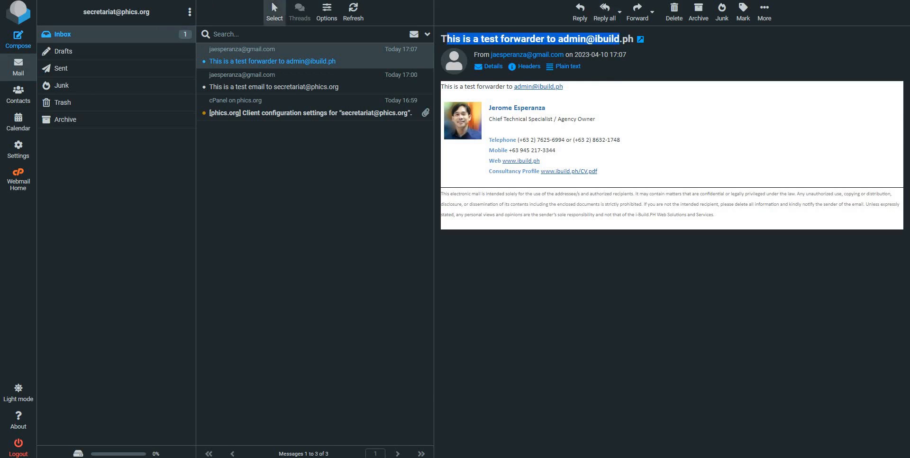
Switch to the destination mailbox in Gmail, check the forwarded message's subject, and enable Mailtrack email tracking for the account
key("ctrl+Tab")
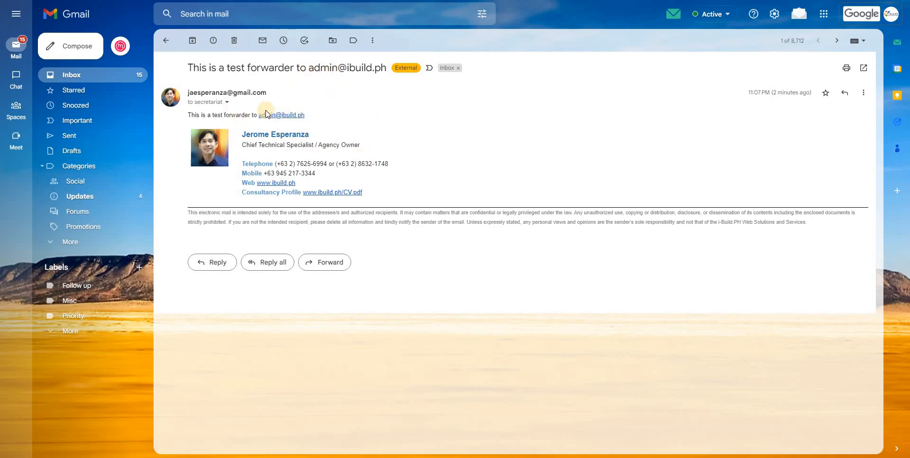
left_click_drag(319, 69, 373, 69)
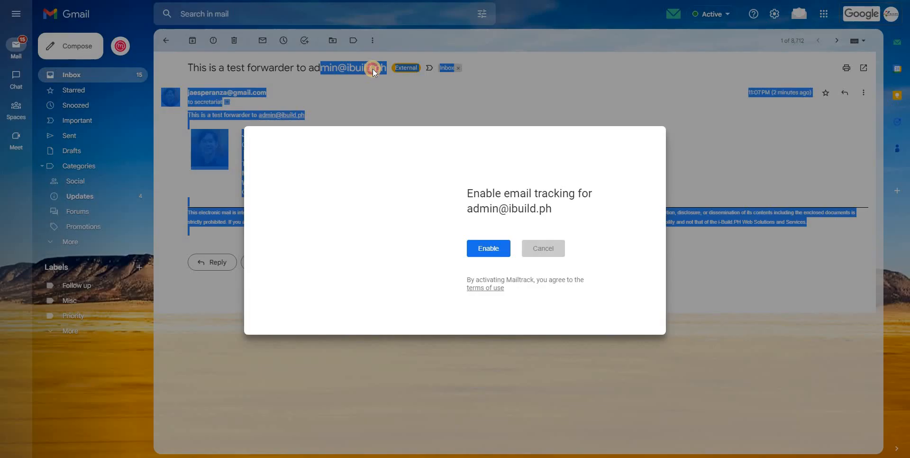
left_click(484, 250)
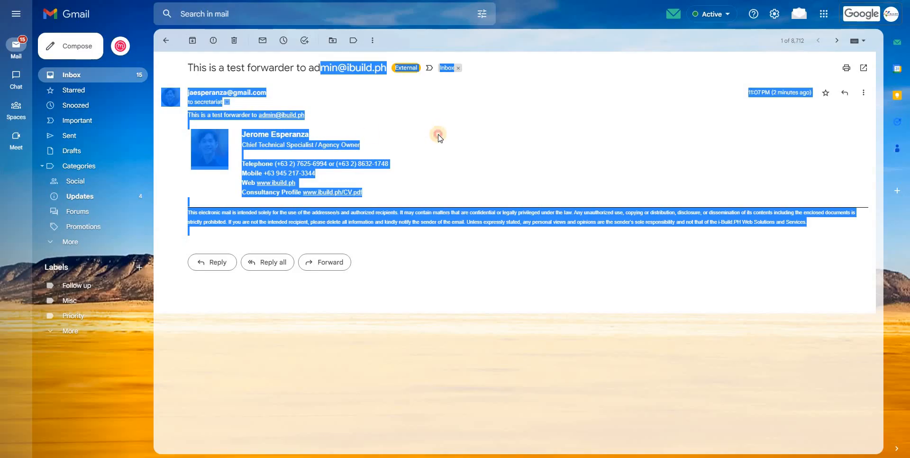
left_click(432, 128)
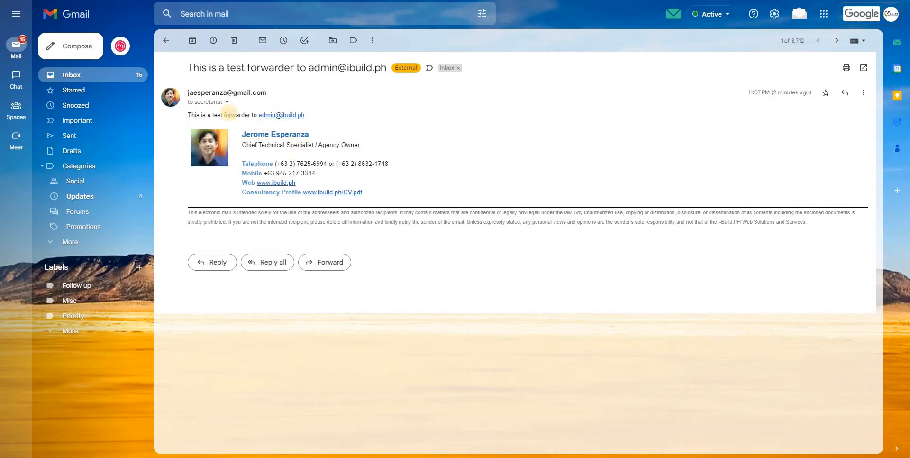
Show the forwarded message's header details and examine its sender, original recipient, and subject
left_click(227, 102)
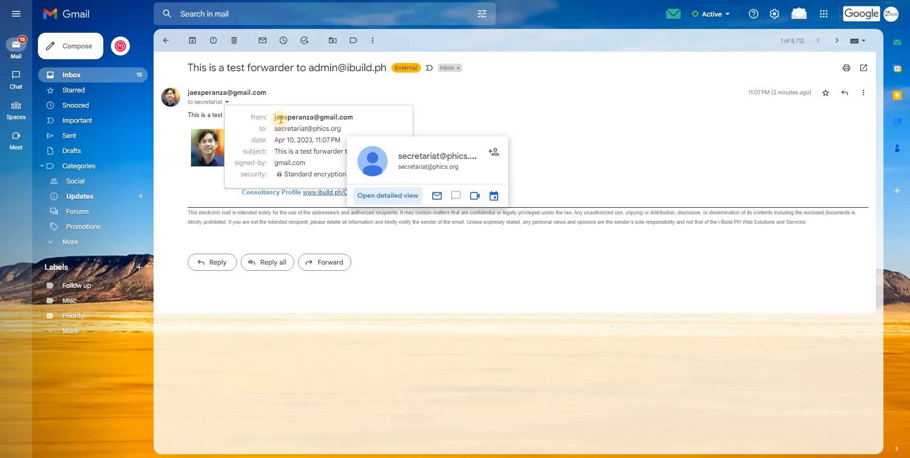
left_click_drag(347, 117, 285, 128)
left_click(334, 129)
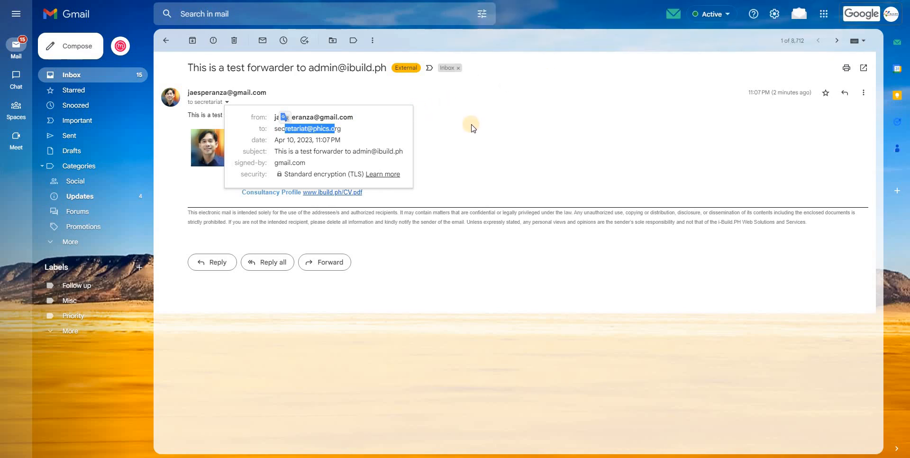
left_click(421, 160)
left_click_drag(261, 68, 330, 181)
left_click(487, 170)
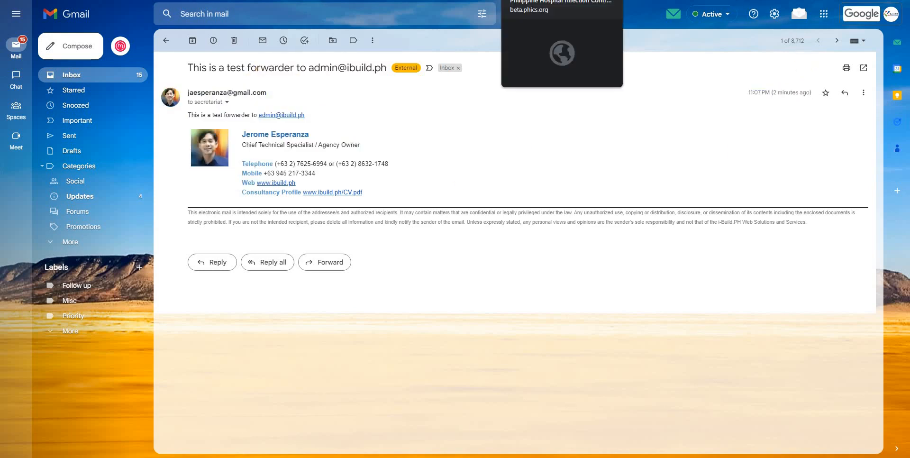
Return to the secretariat webmail and examine the list of mail folders in its settings
left_click_drag(332, 0, 834, 142)
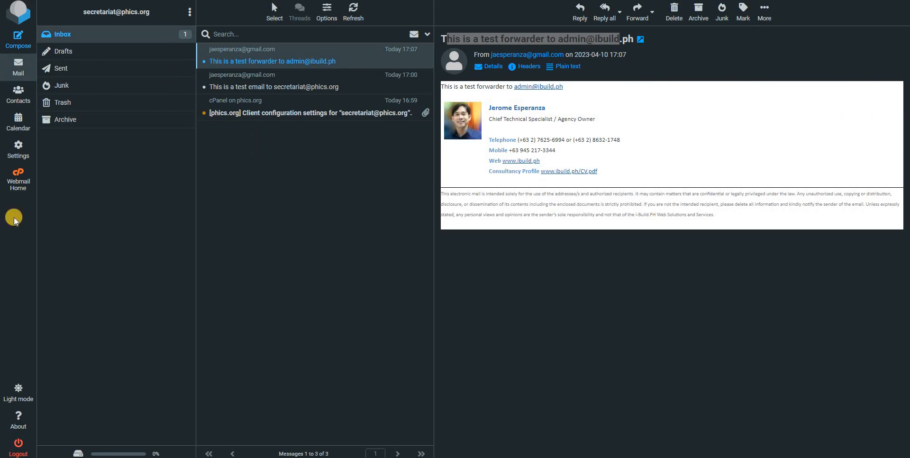
left_click(20, 156)
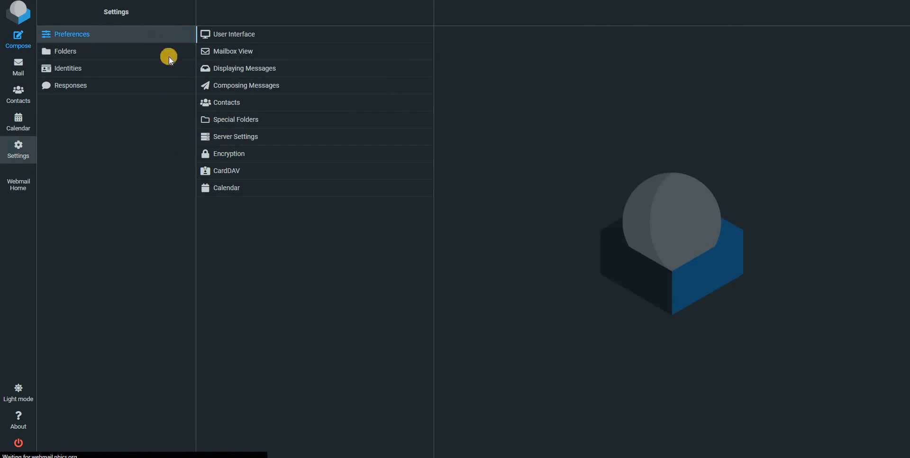
left_click(99, 52)
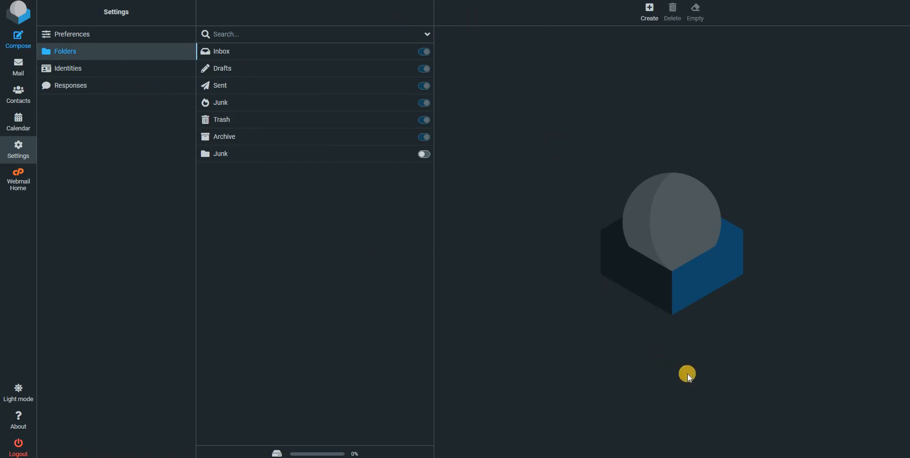
left_click(665, 375)
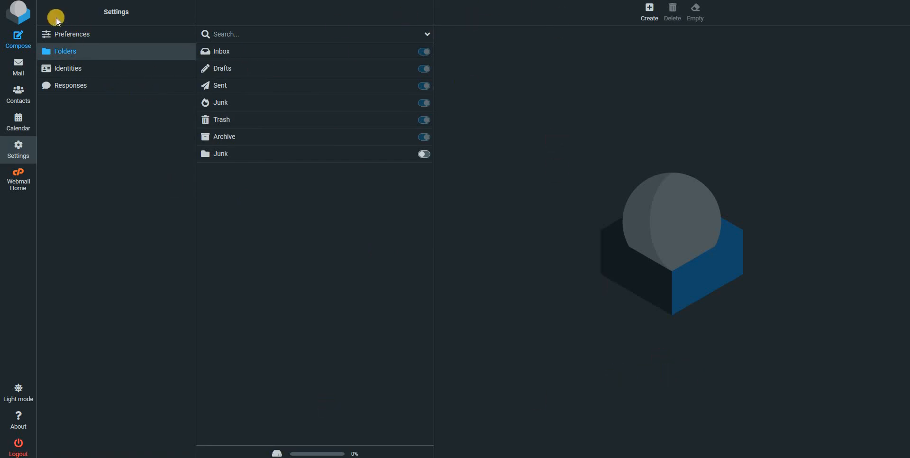